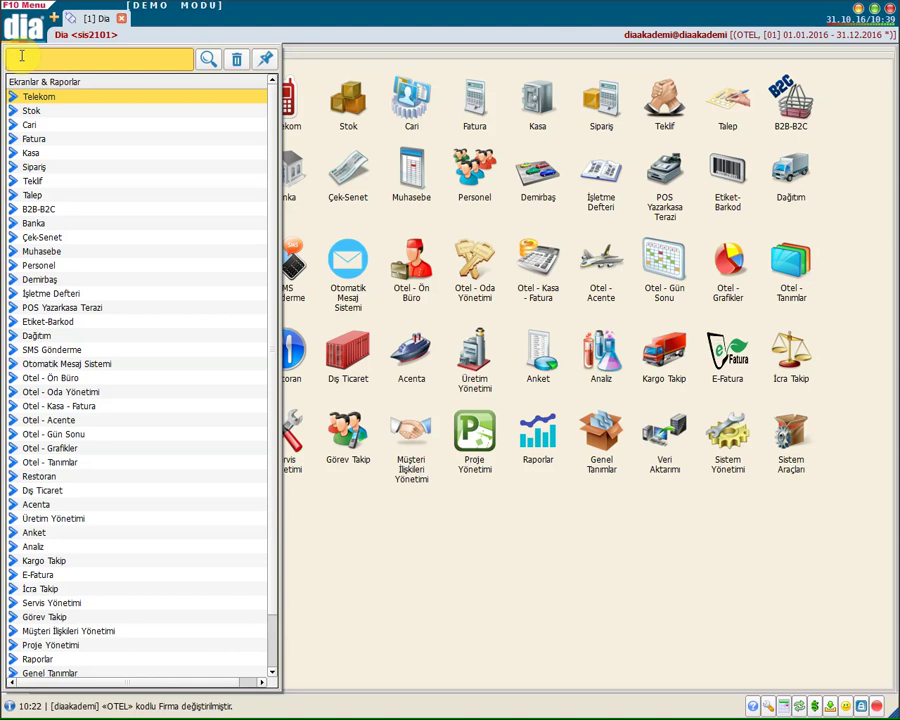
Search the screens for "satış durdurma", open Acente Satış Durdurma <ote2200> and start a new sales stop card
type("satış durdurma")
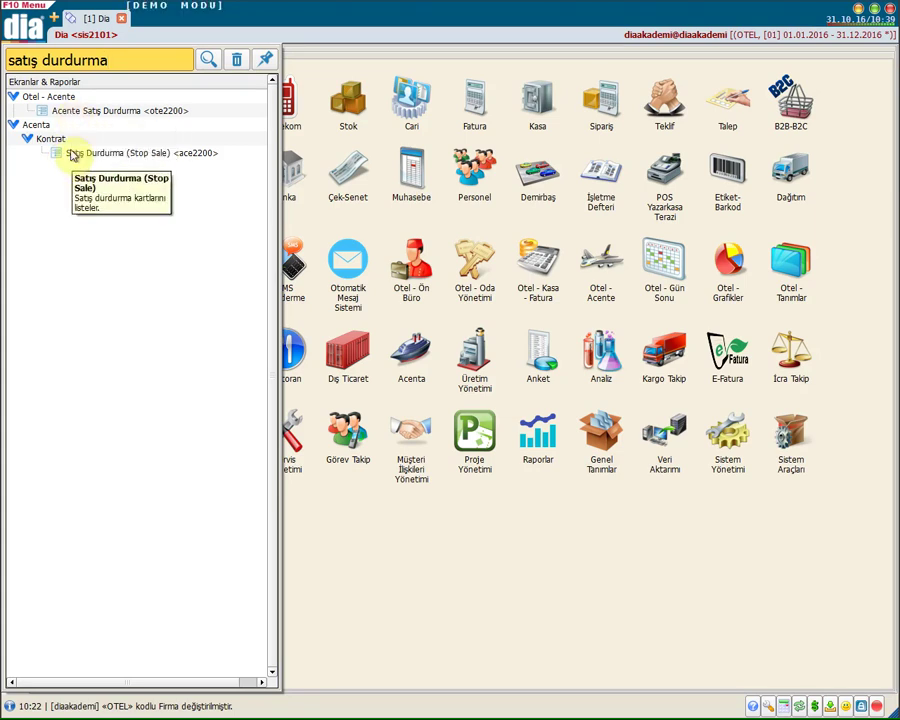
left_click(118, 110)
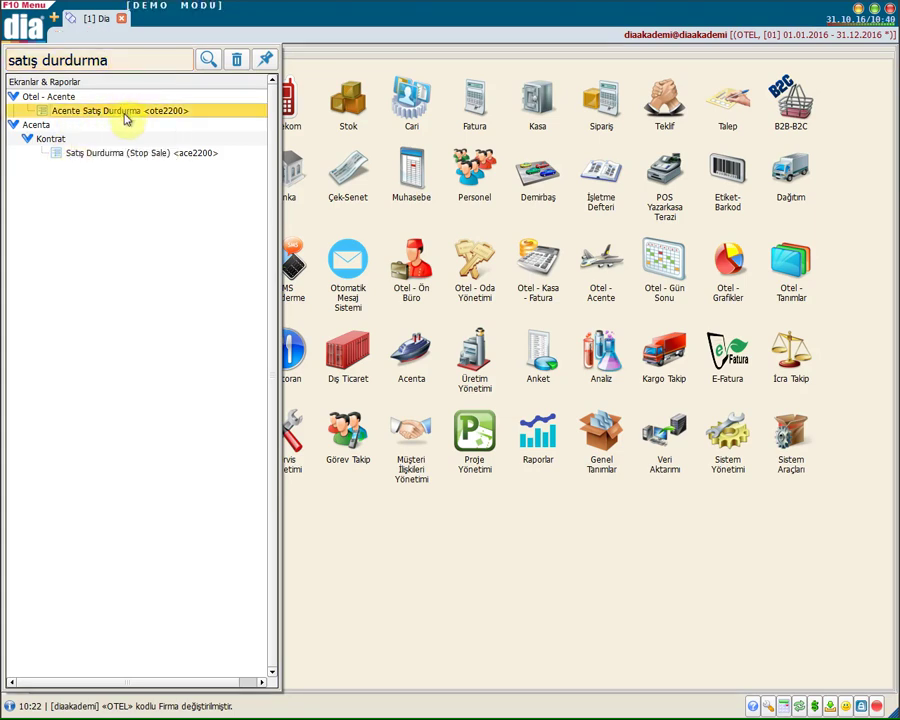
left_click(127, 118)
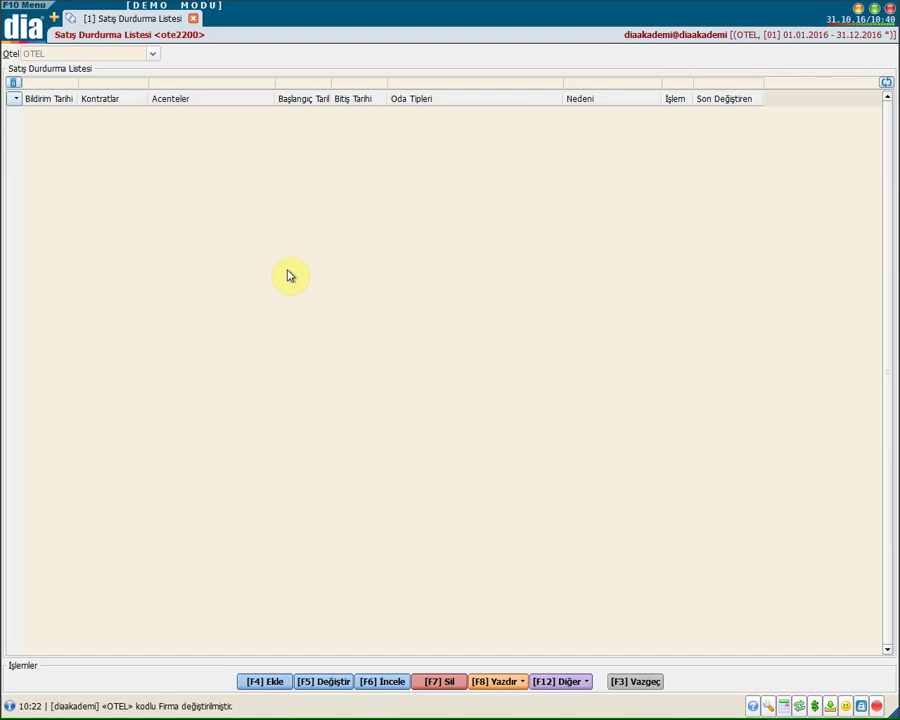
key("F4")
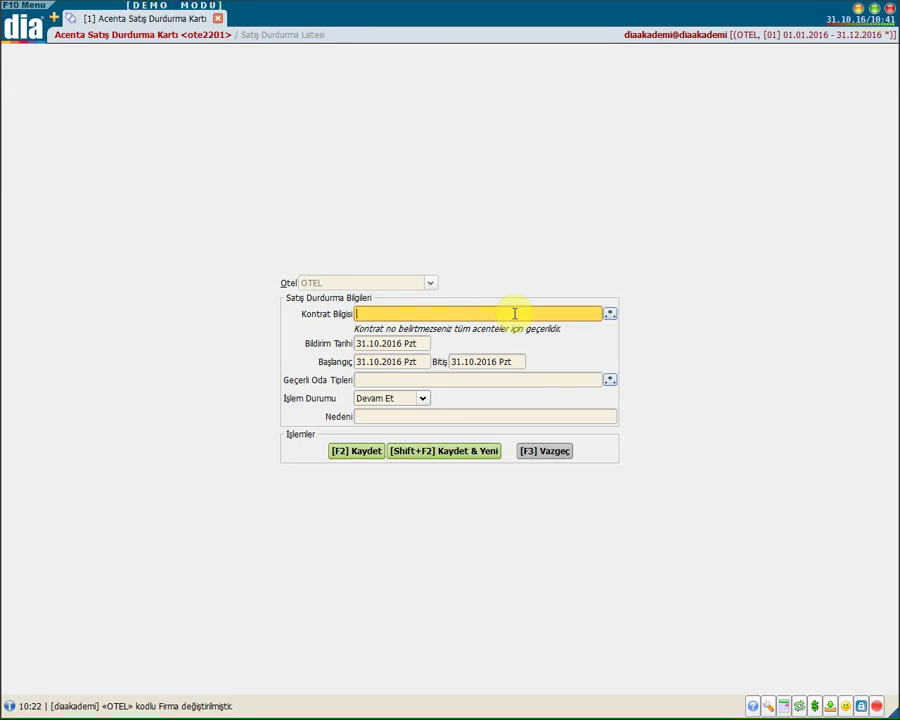
Choose the BOOKİNG.COM - GBR agency contract as the card's contract information
left_click(610, 315)
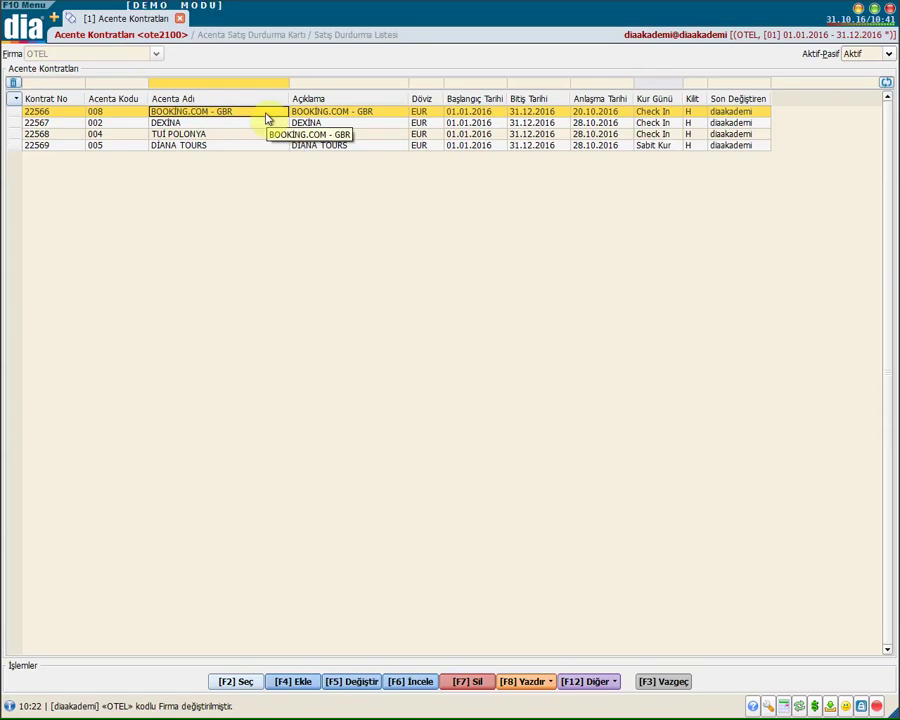
key("space")
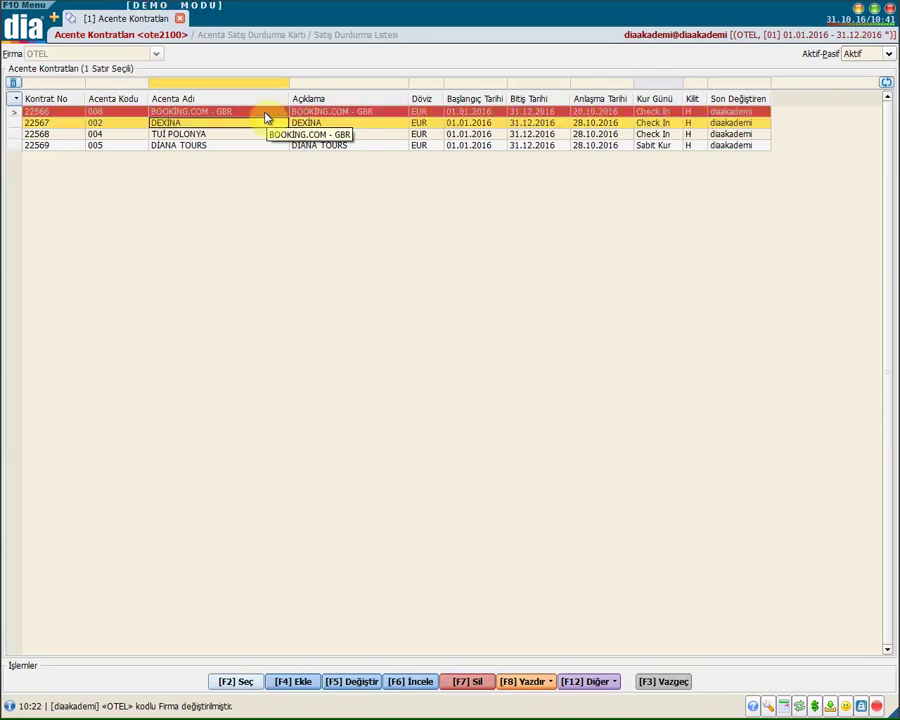
left_click(15, 119)
left_click(14, 113)
key("space")
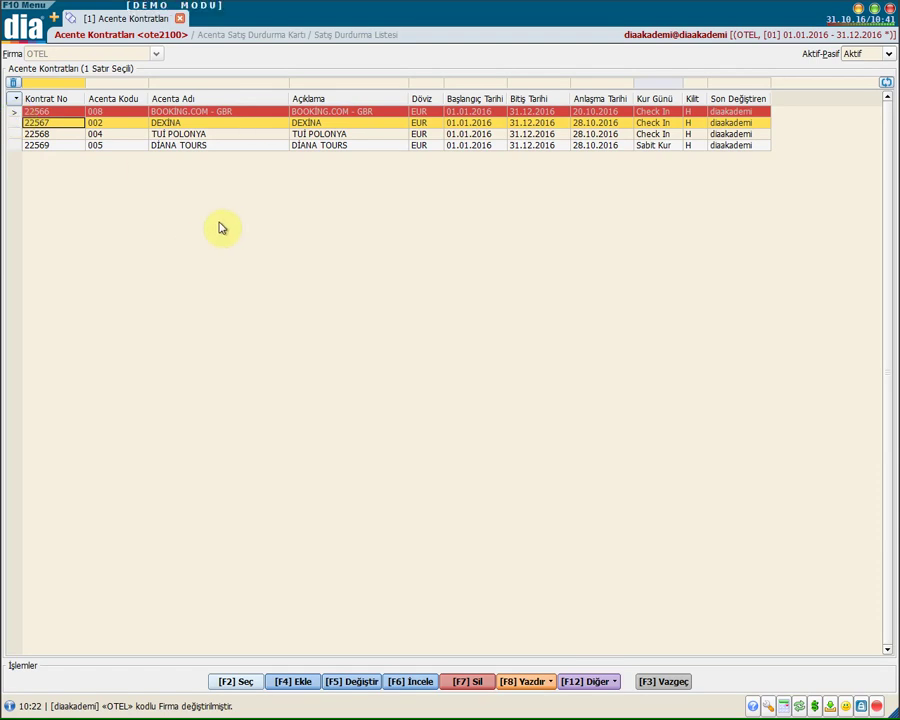
key("F2")
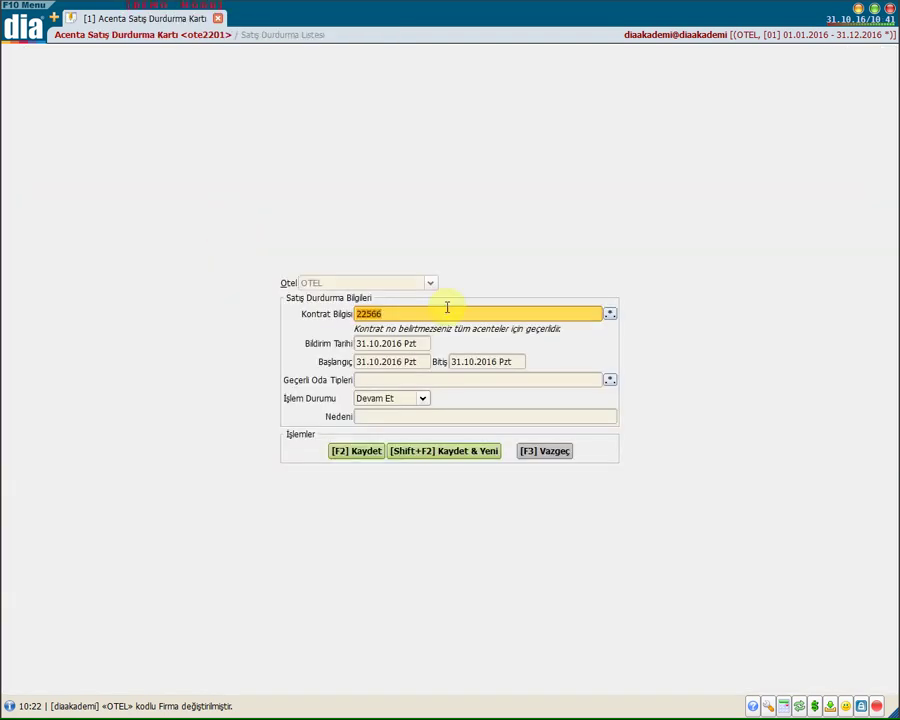
Set the sales stop period's end date to 30.11.2016
left_click(381, 342)
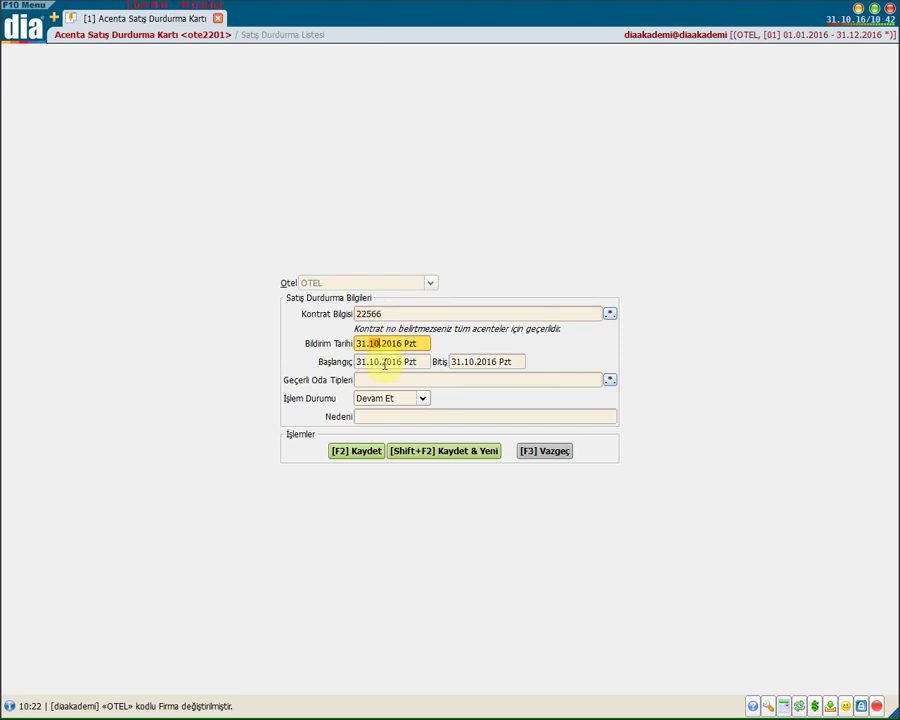
left_click(380, 362)
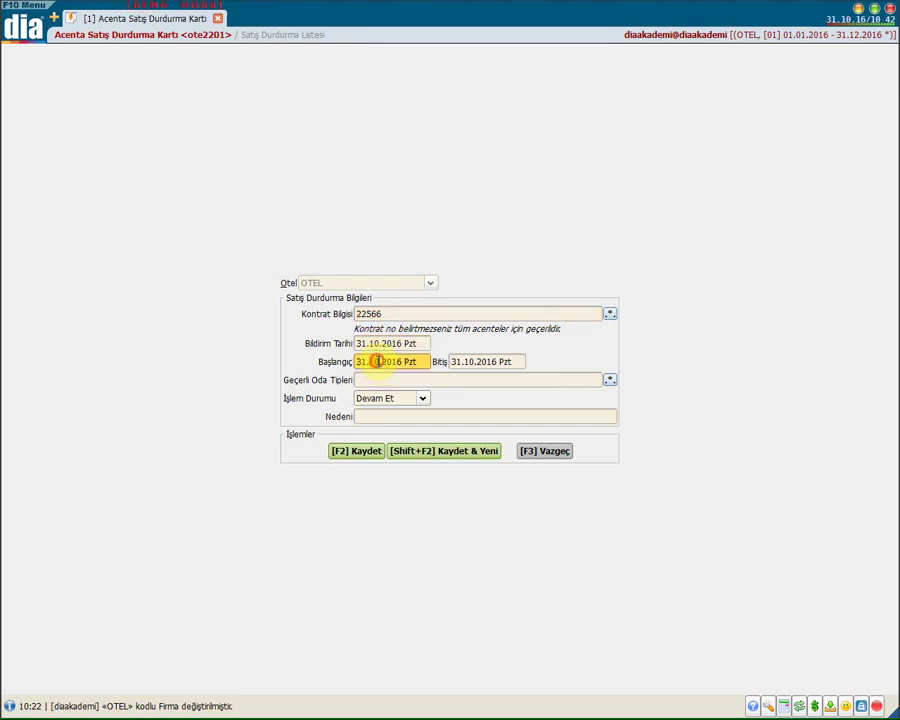
left_click(480, 364)
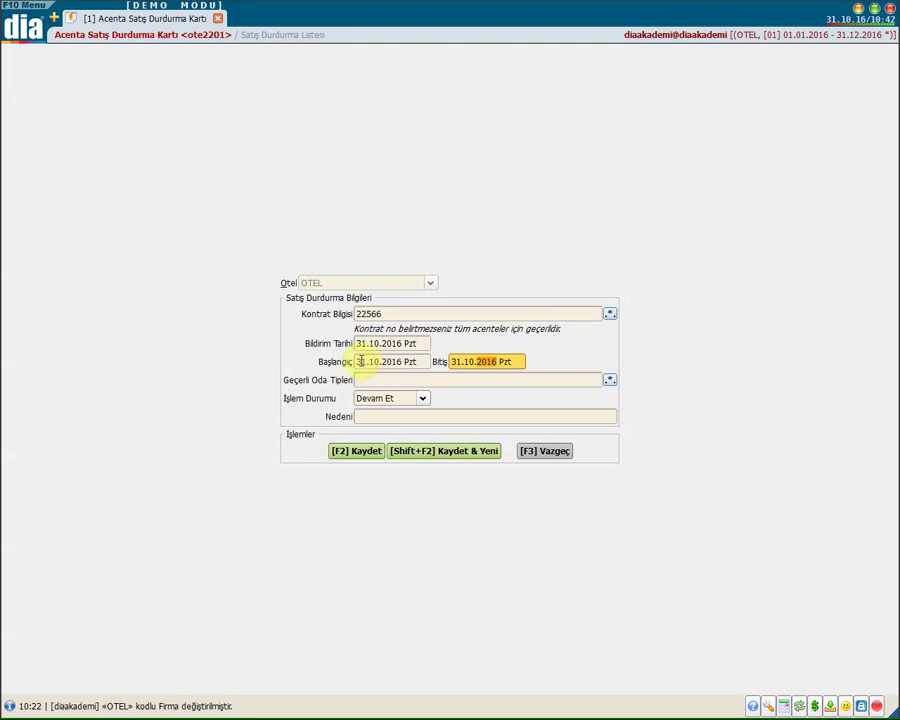
left_click(455, 361)
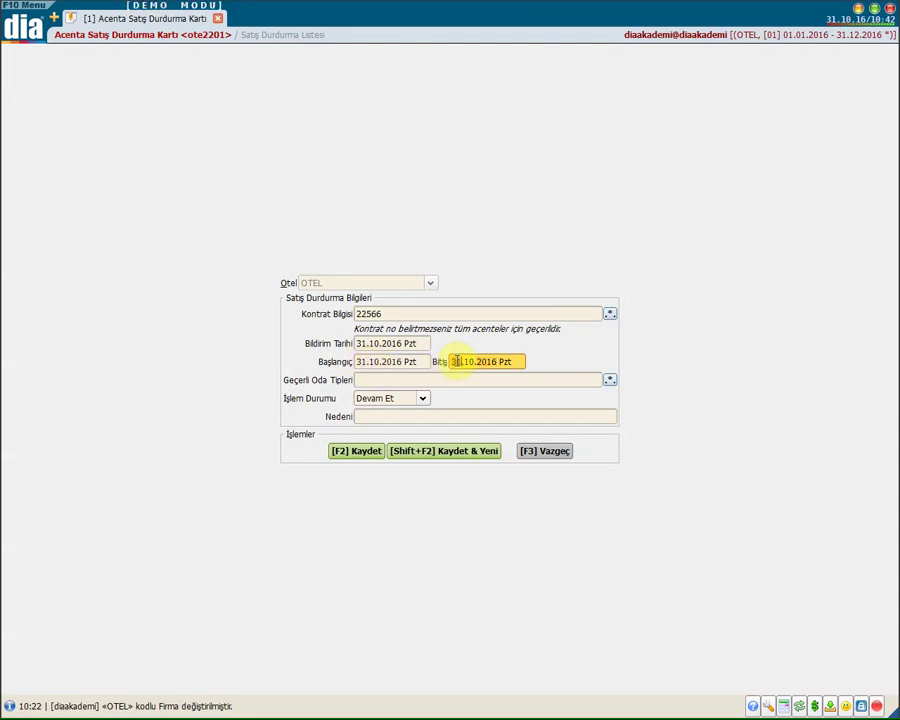
type("3011")
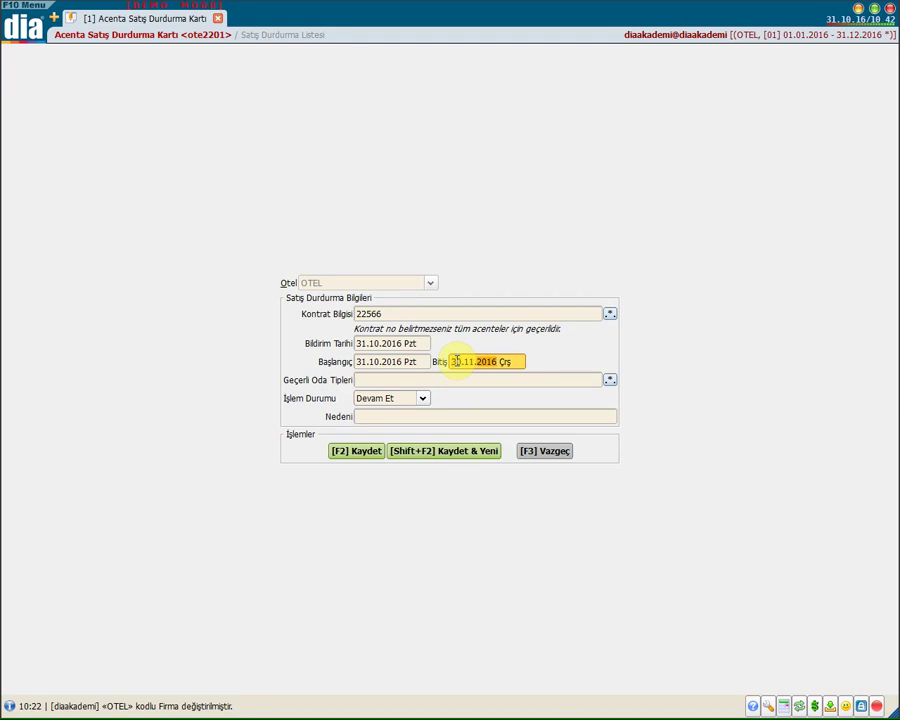
Select Standart and Suit from the room types list as the card's valid room types
left_click(448, 380)
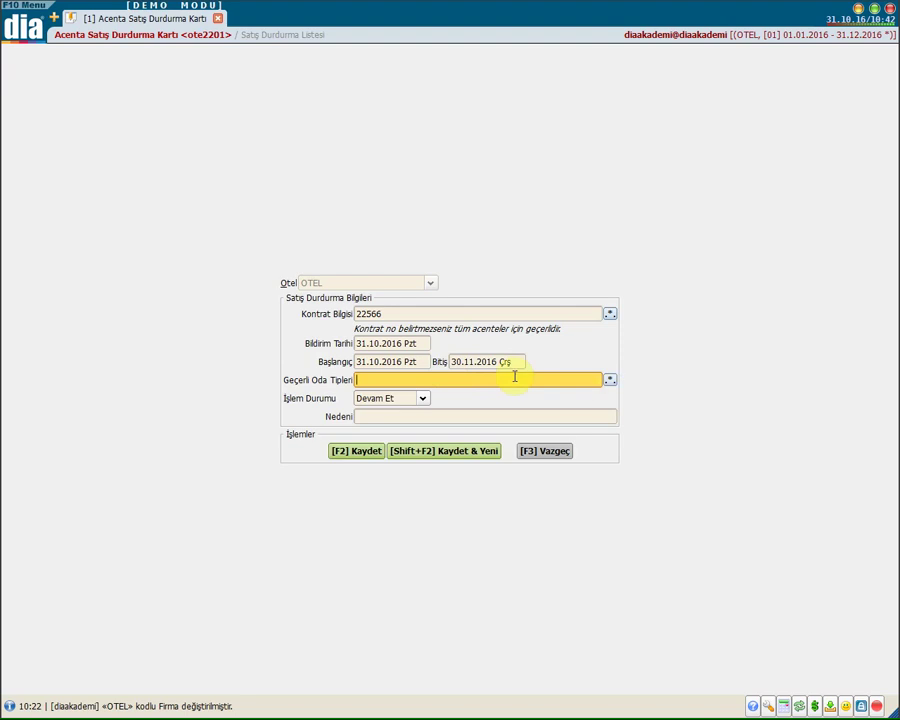
left_click(610, 381)
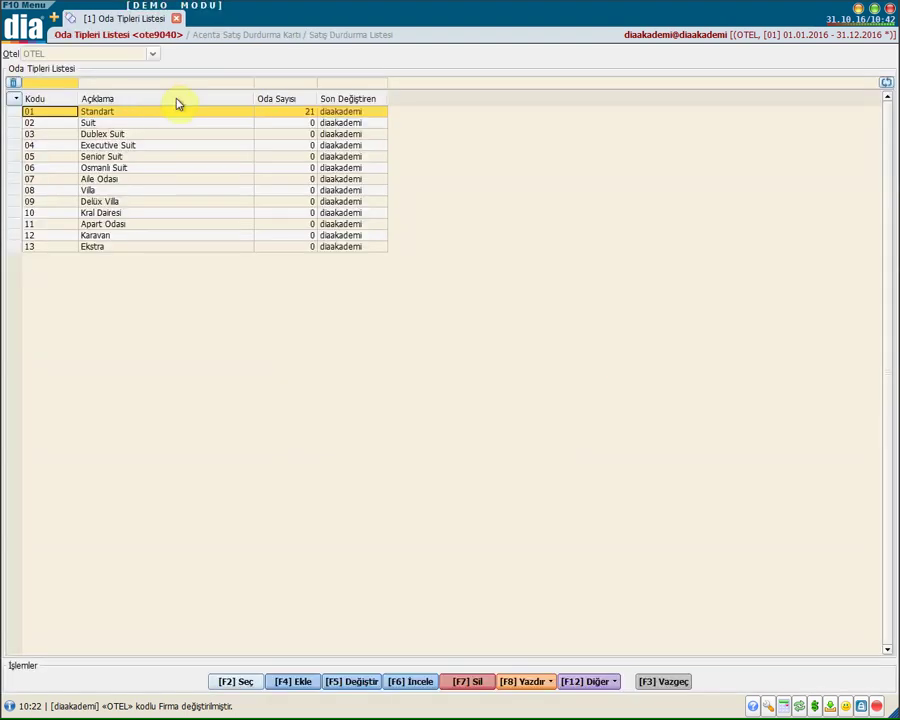
key("space")
key("space")
key("F2")
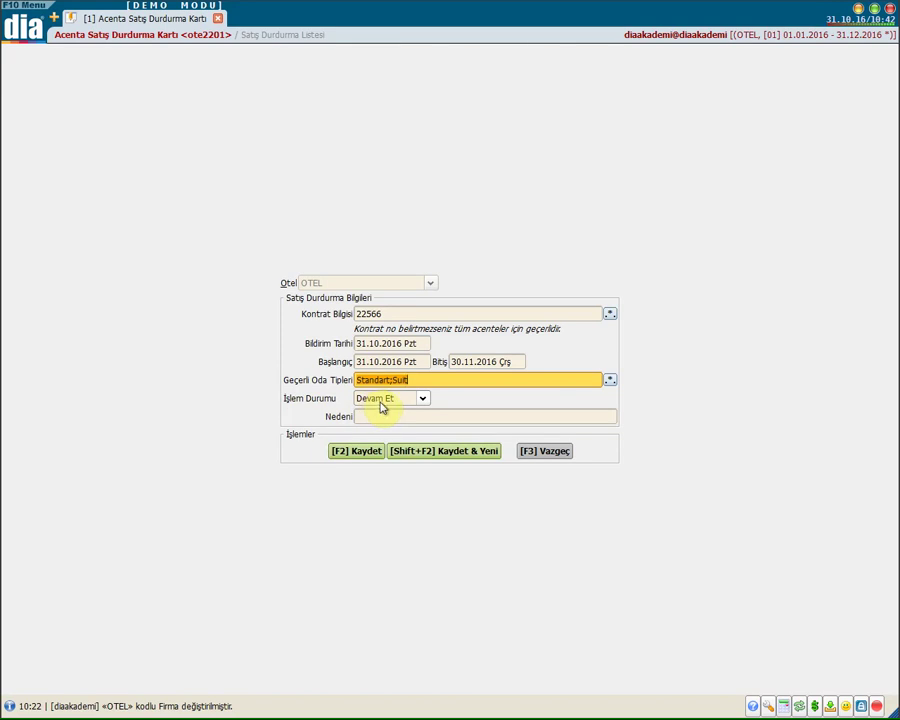
Set the card's transaction status to İşlemi Durdur and save the card
left_click(387, 402)
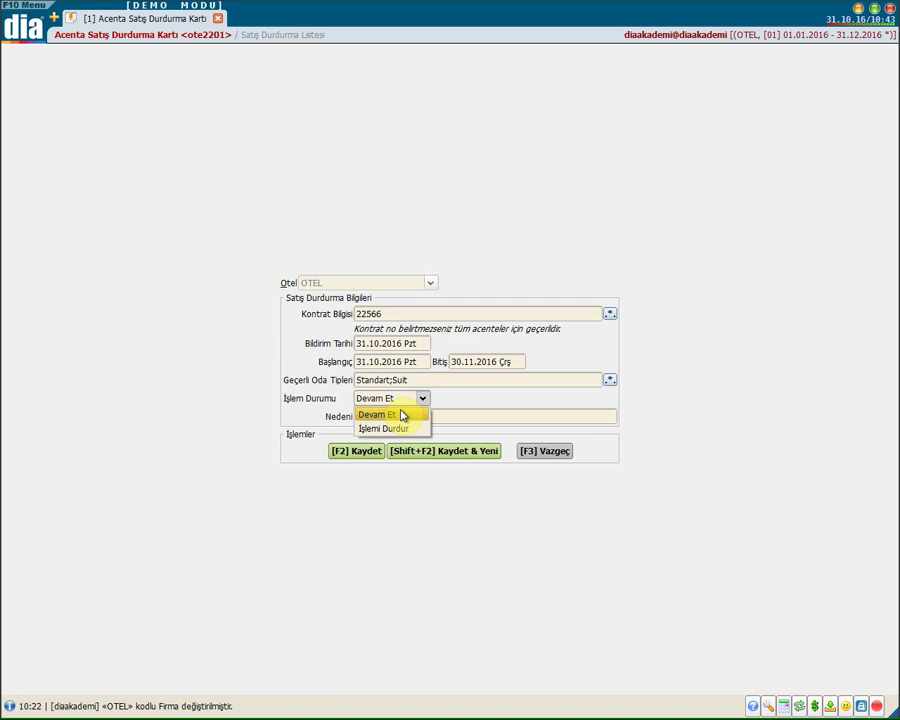
left_click(402, 430)
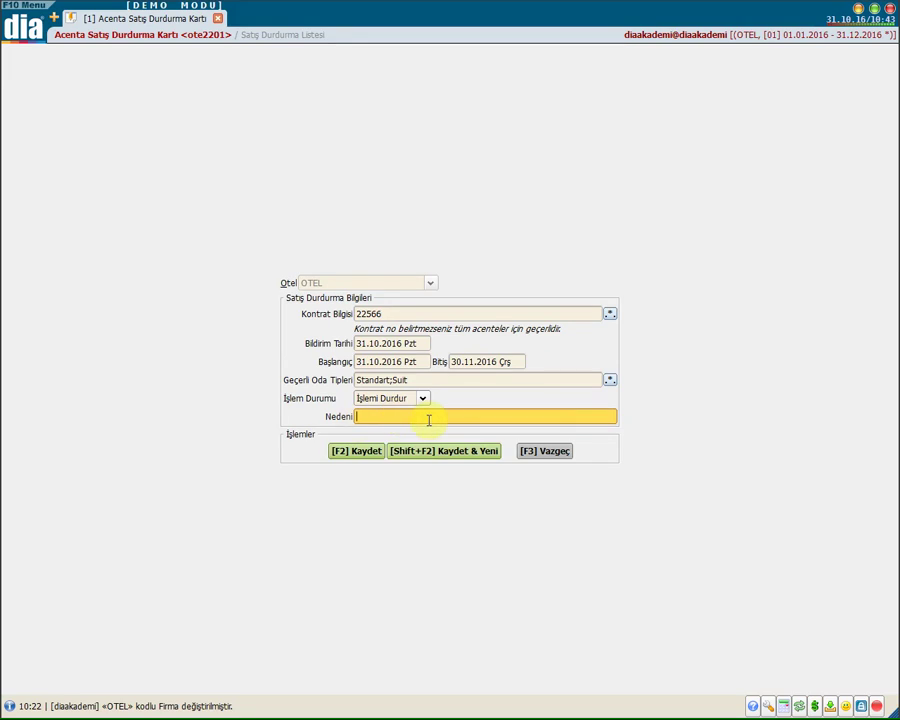
left_click(363, 452)
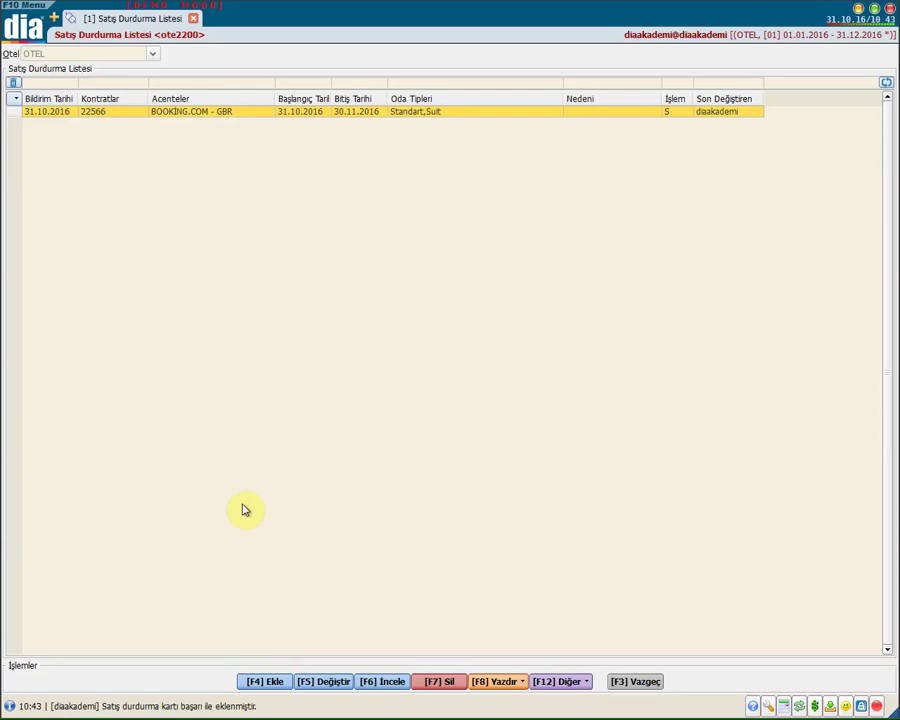
Add a second sales stop card and choose the BOOKİNG.COM - GBR contract for it
left_click(273, 683)
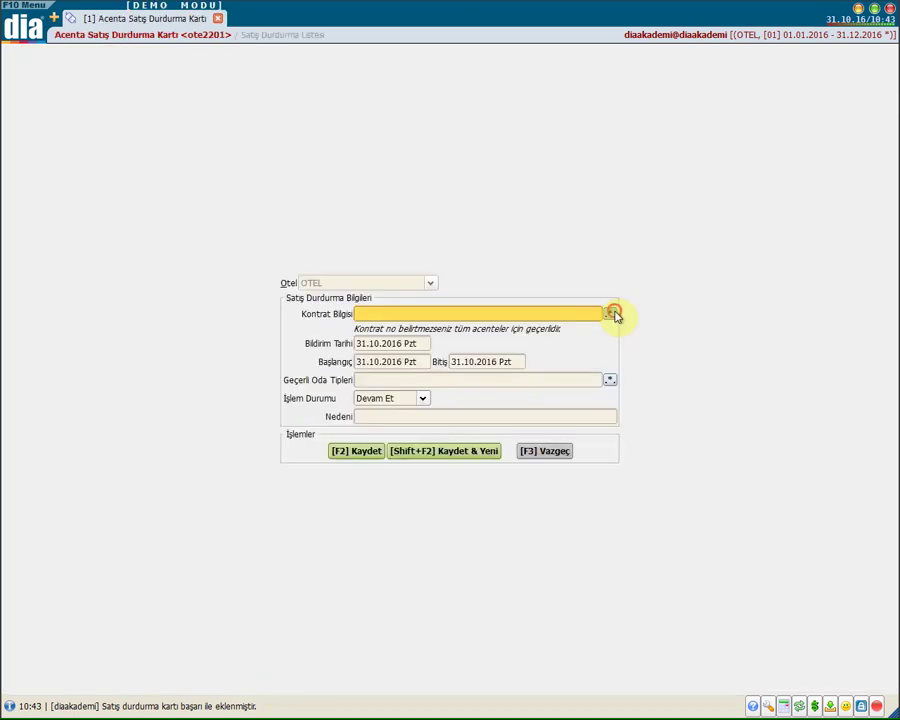
left_click(616, 311)
key("space")
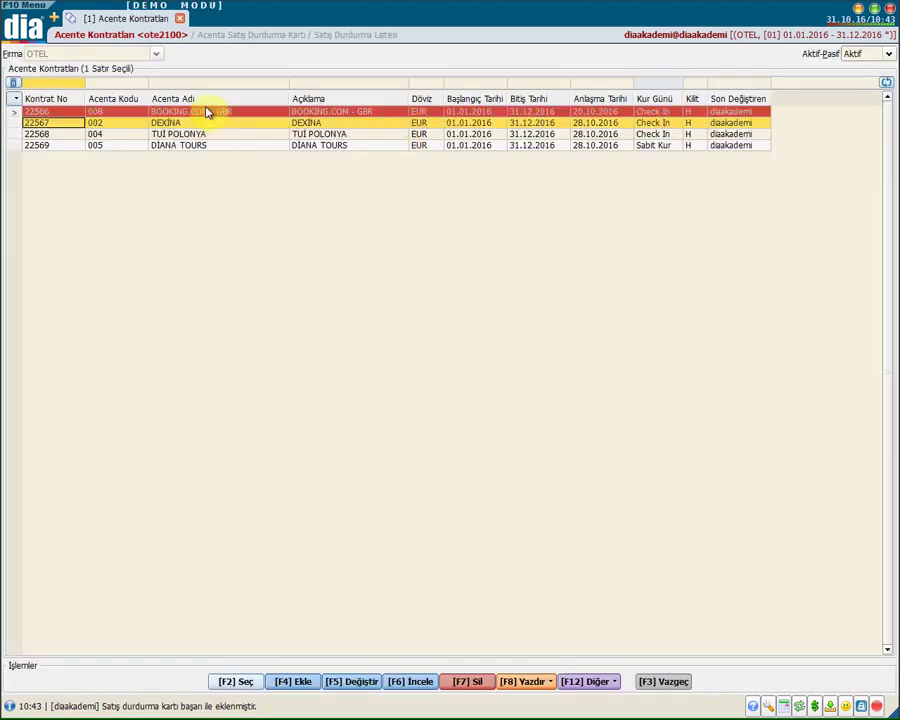
left_click(233, 672)
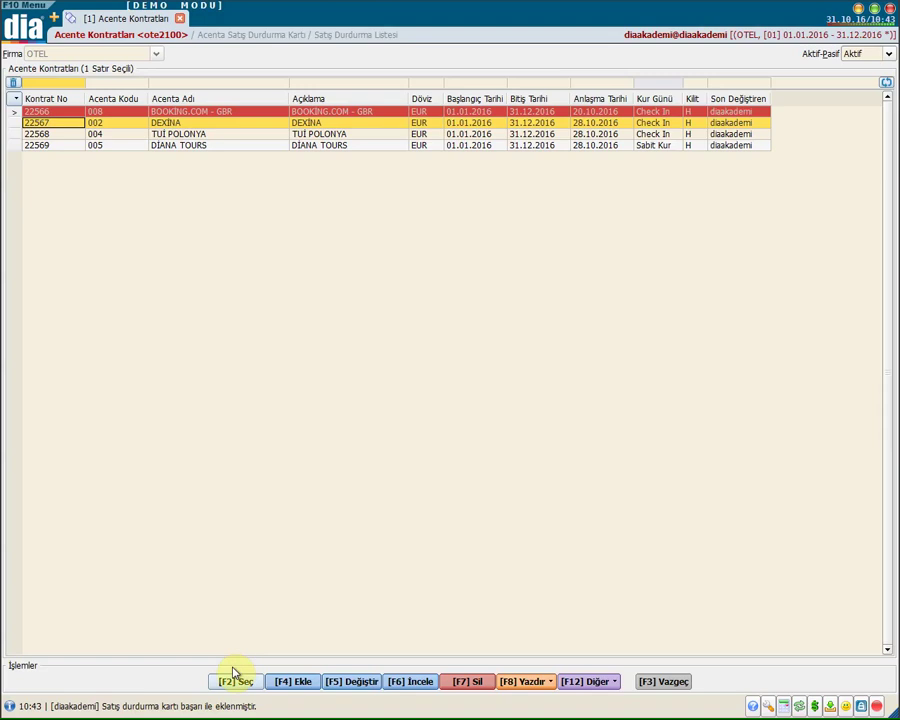
Set the second card's end date to 30.11.2016
left_click(362, 342)
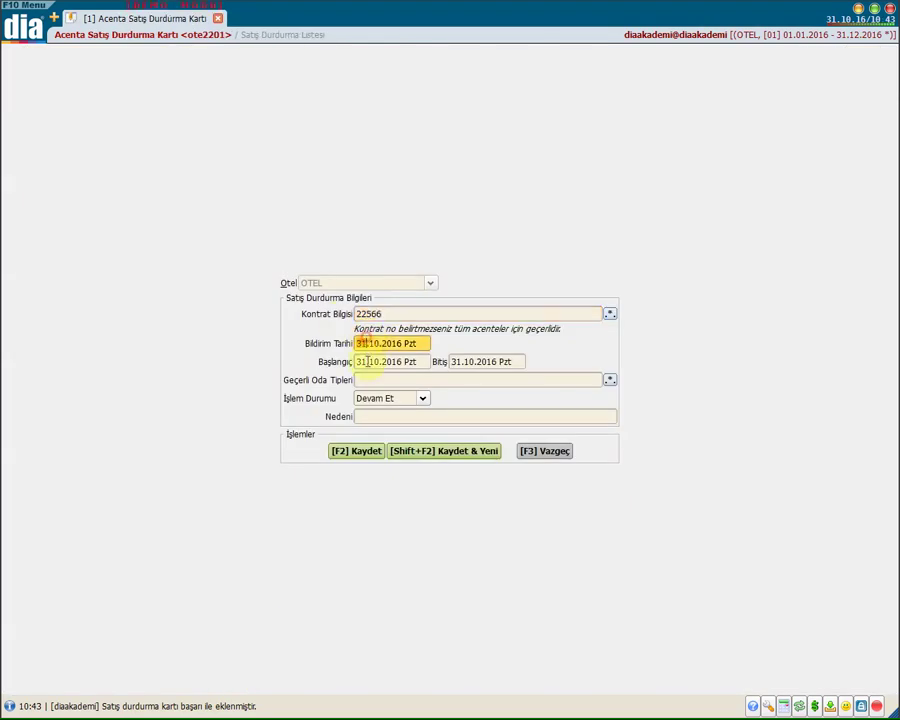
left_click(368, 362)
left_click(456, 361)
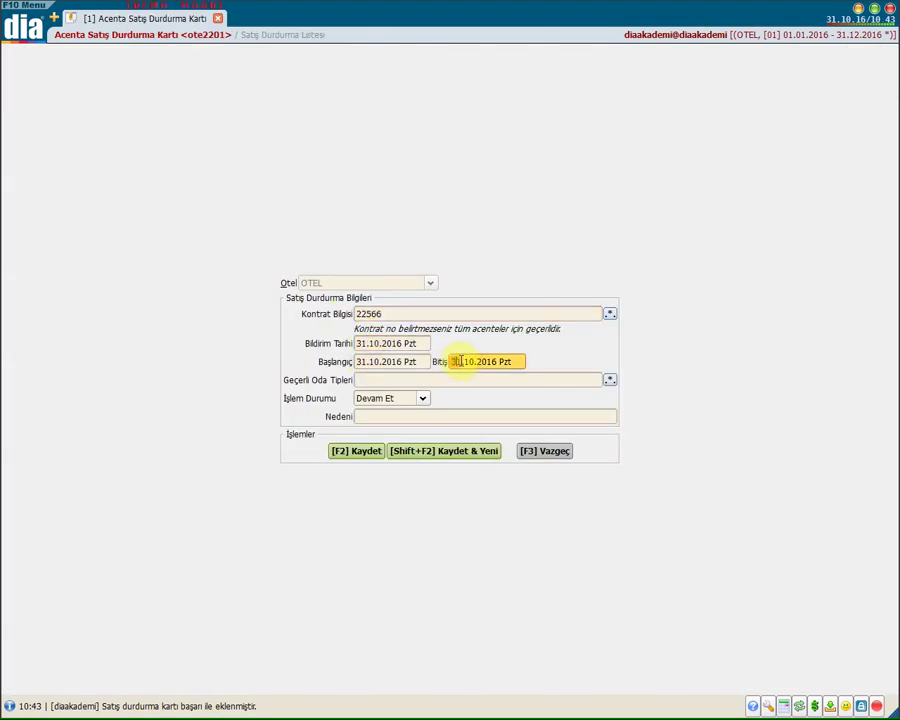
type("3011")
Select Aile Odası as the valid room type of the second card
left_click(398, 378)
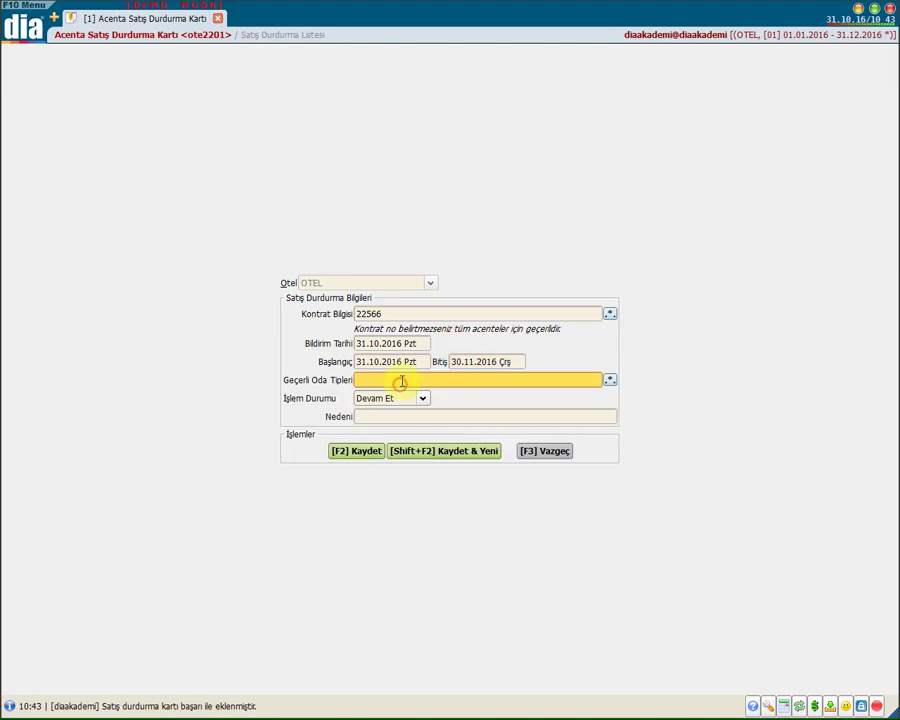
left_click(611, 380)
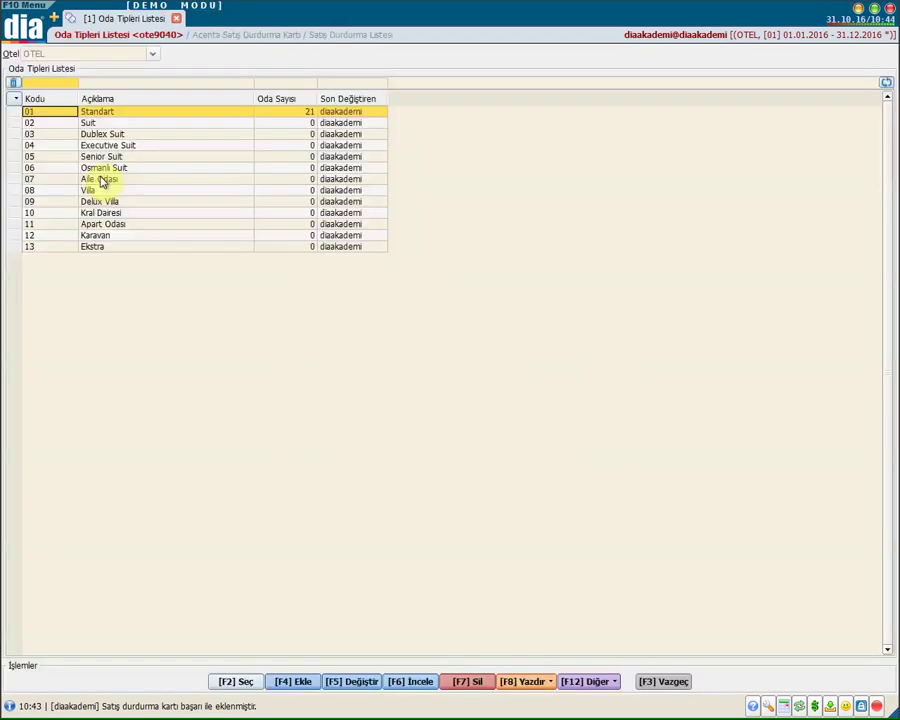
left_click(104, 179)
left_click(245, 683)
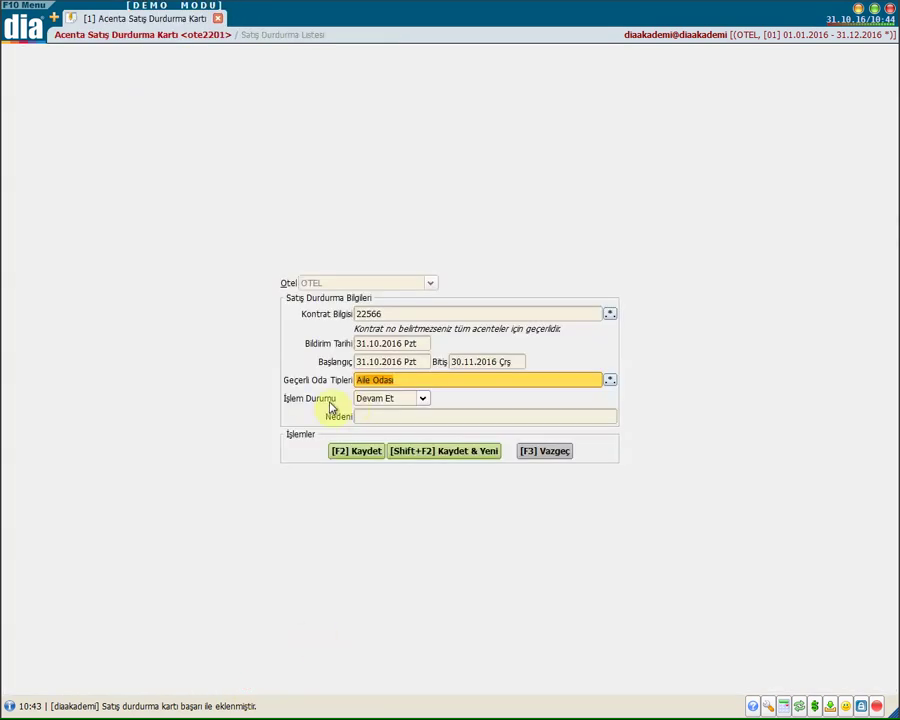
Choose Devam Et as the second card's transaction status and save the card
left_click(376, 398)
left_click(383, 416)
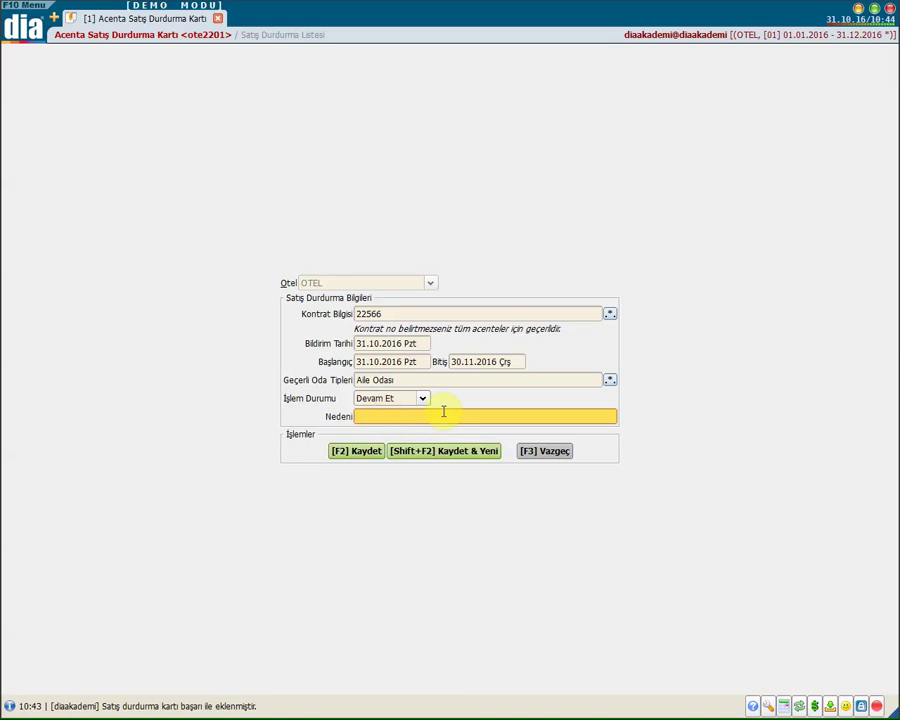
left_click(356, 455)
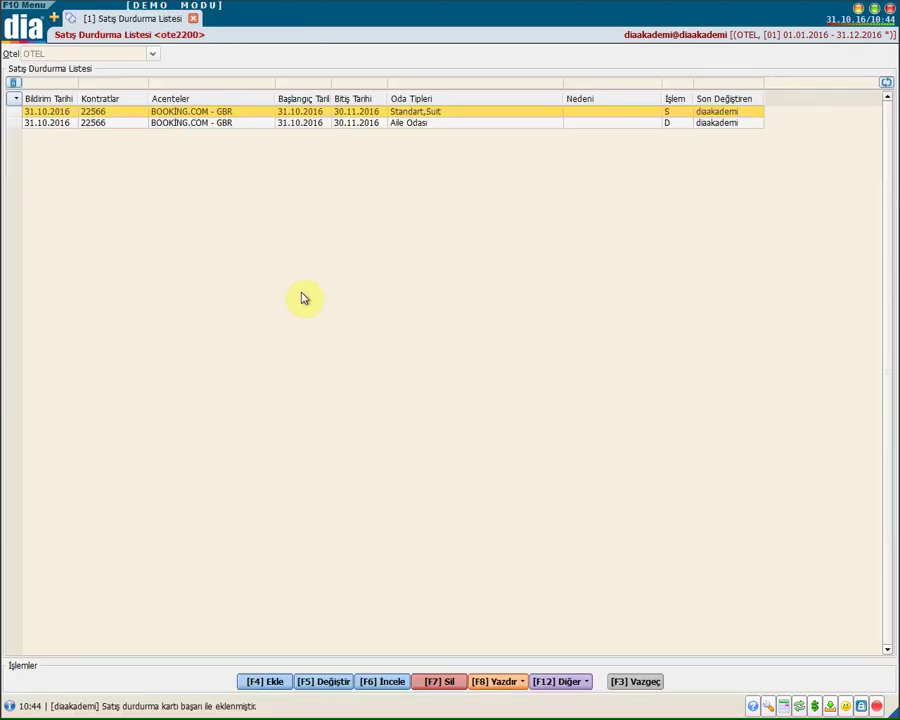
Open an additional work tab, search the screens for "rezervasyon" and open Rezervasyon Listesi <ote1000>
left_click(56, 20)
key("F10")
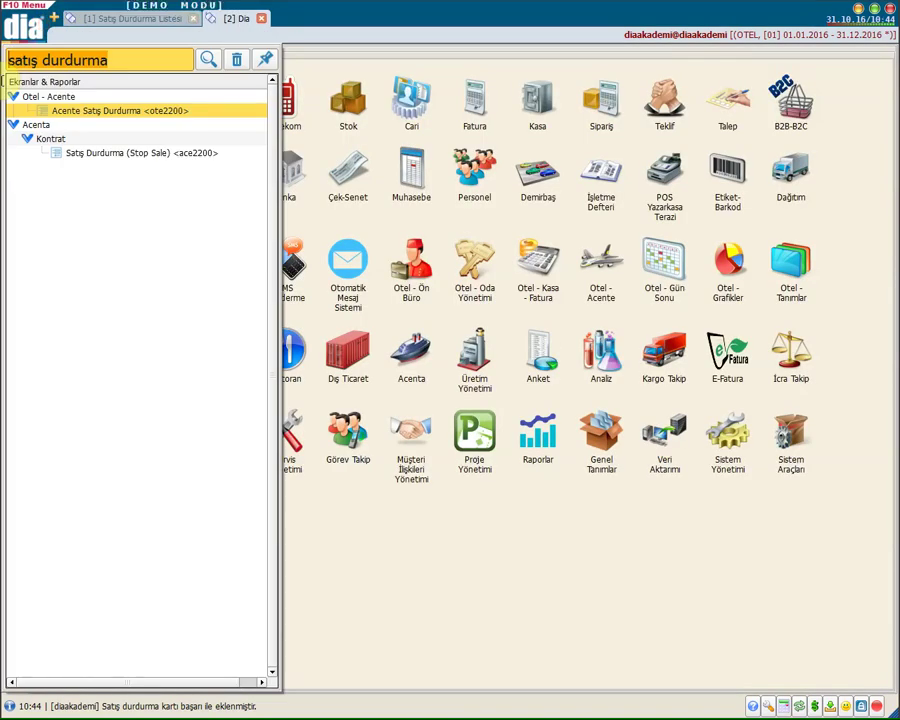
type("rezervasyon")
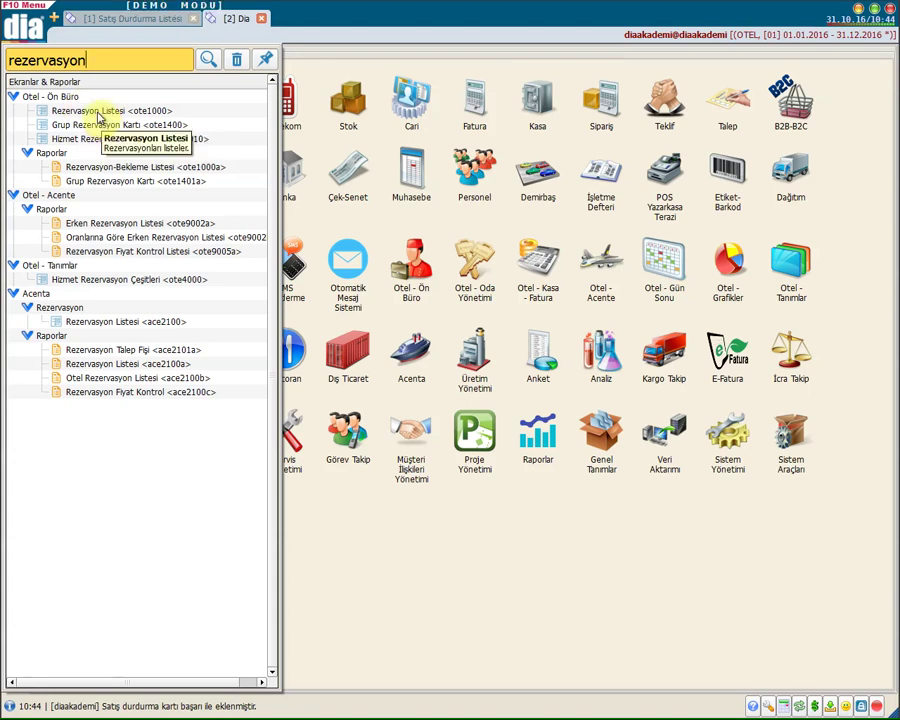
double_click(92, 111)
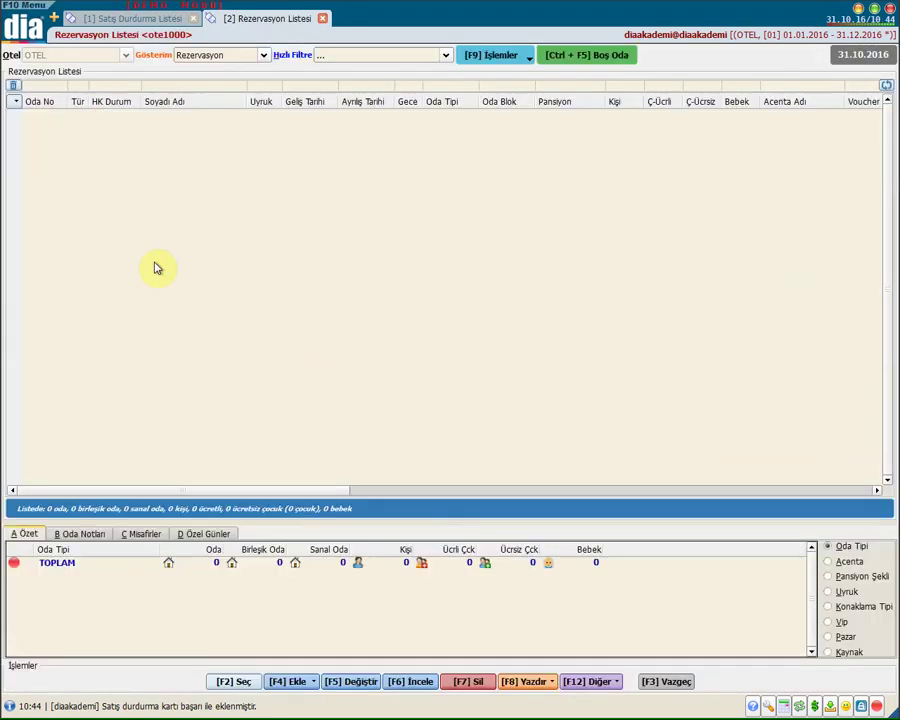
Add a new reservation card with Rezervasyon status, arriving 05.11.2016 and departing 06.11.2016
left_click(298, 681)
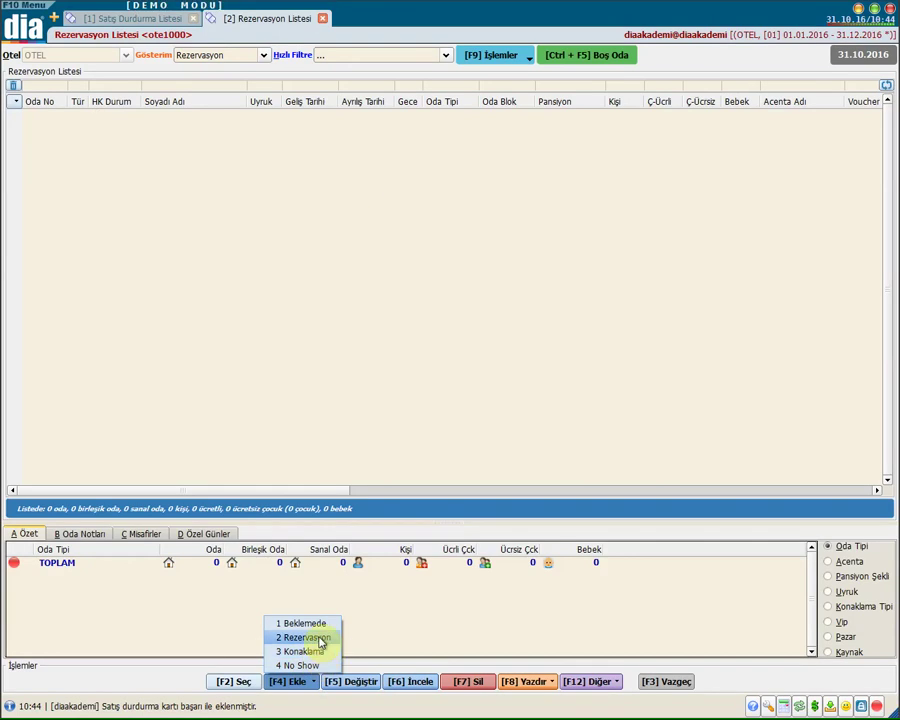
left_click(321, 638)
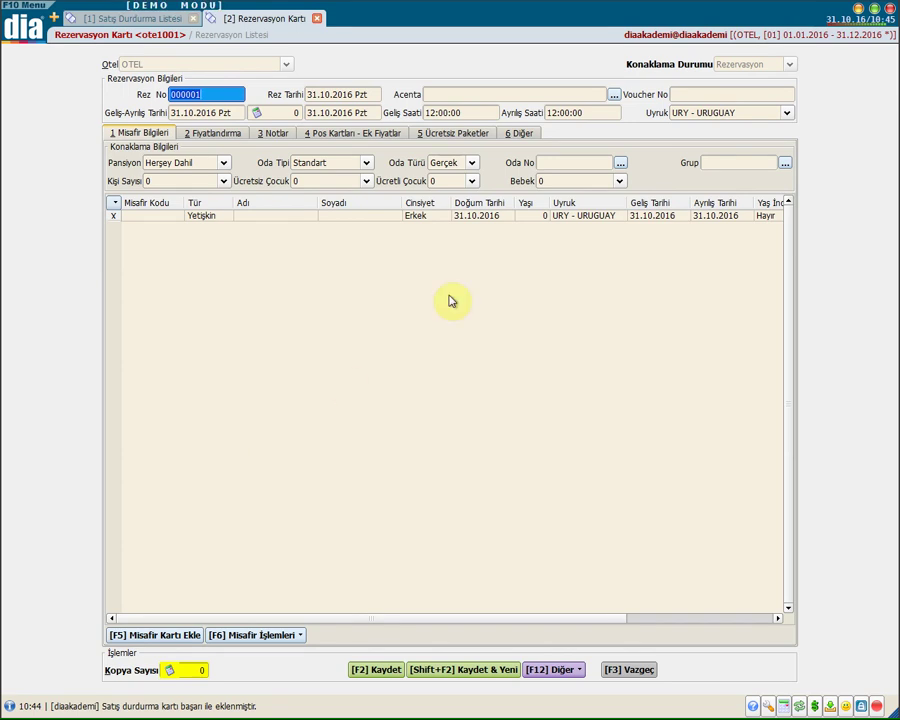
left_click(347, 96)
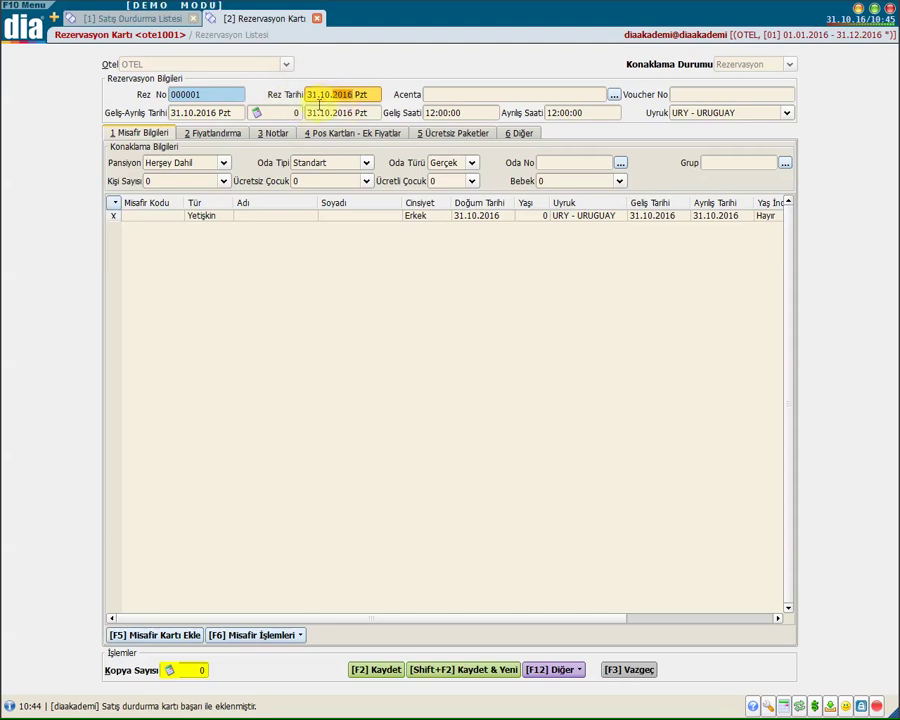
left_click(195, 112)
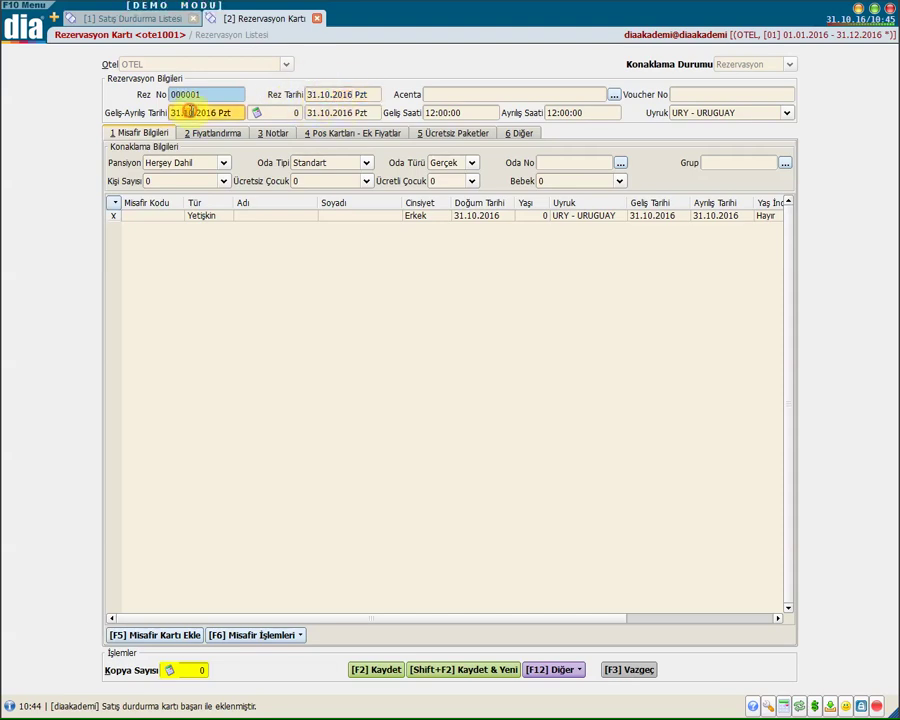
left_click(320, 112)
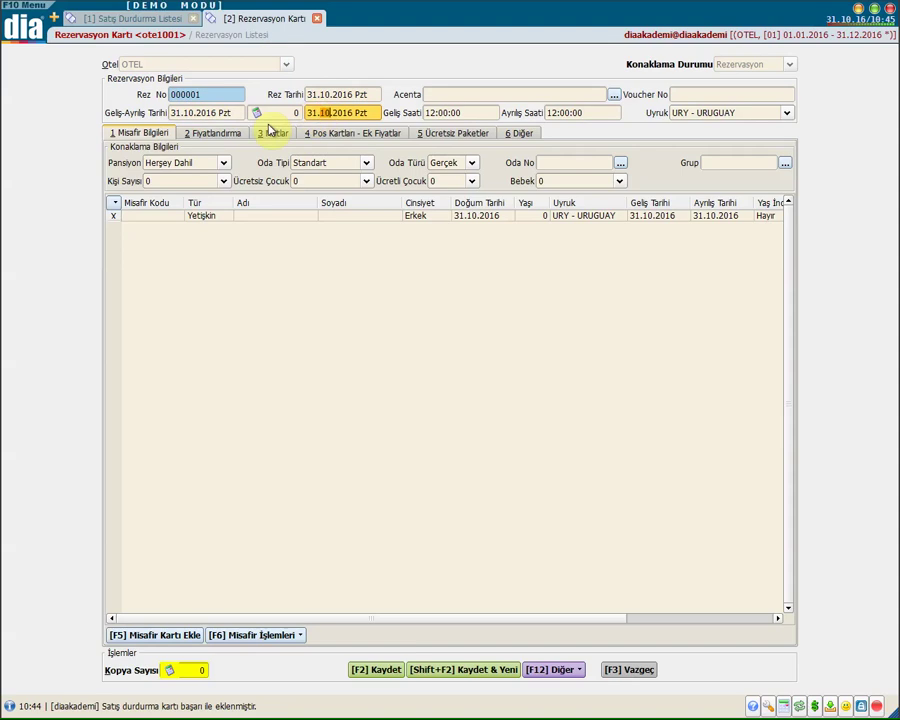
left_click(176, 113)
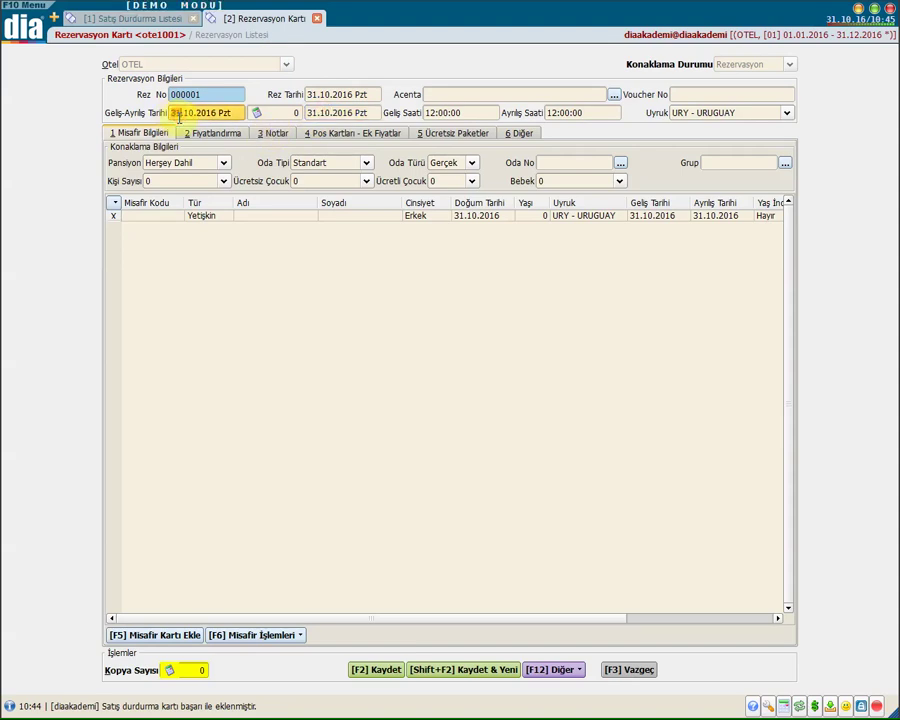
type("0511")
left_click(320, 112)
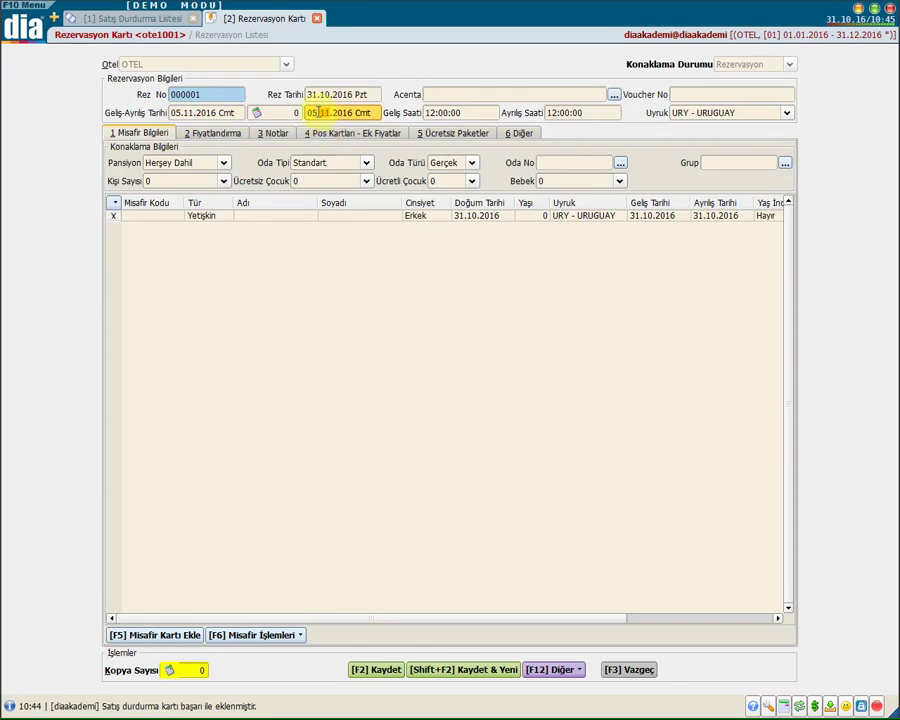
type("06")
key("Tab")
Assign 008 BOOKİNG.COM - GBR as the reservation's agency
left_click(510, 94)
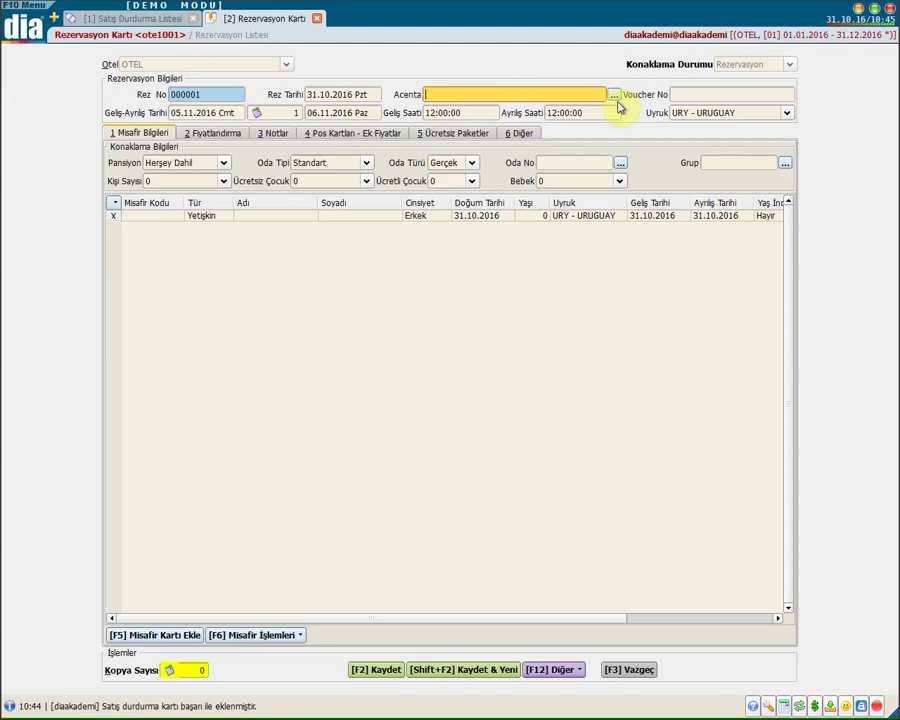
left_click(615, 97)
double_click(130, 178)
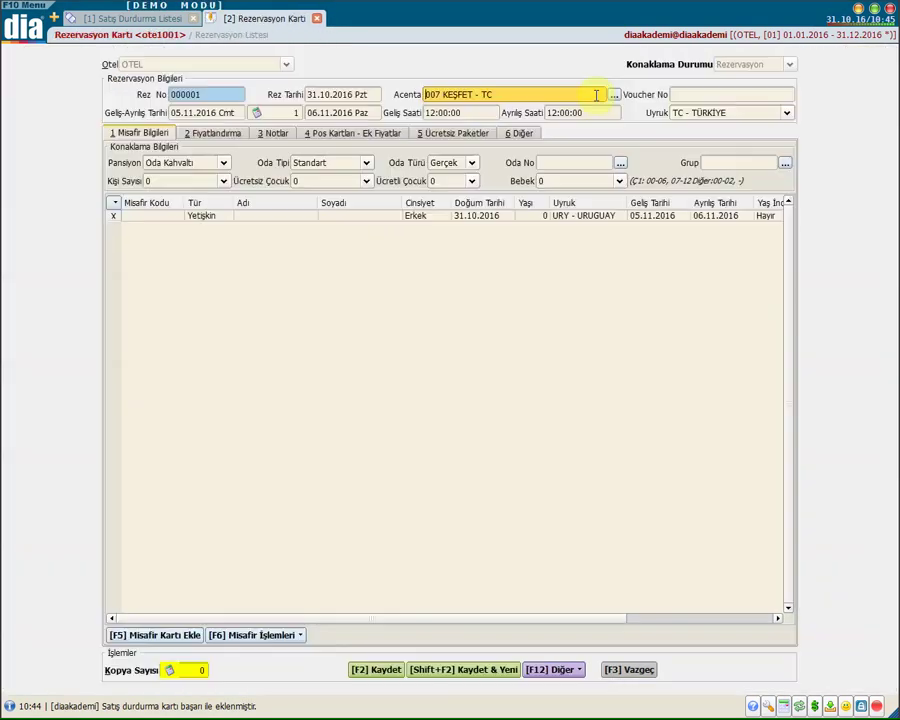
key("Down")
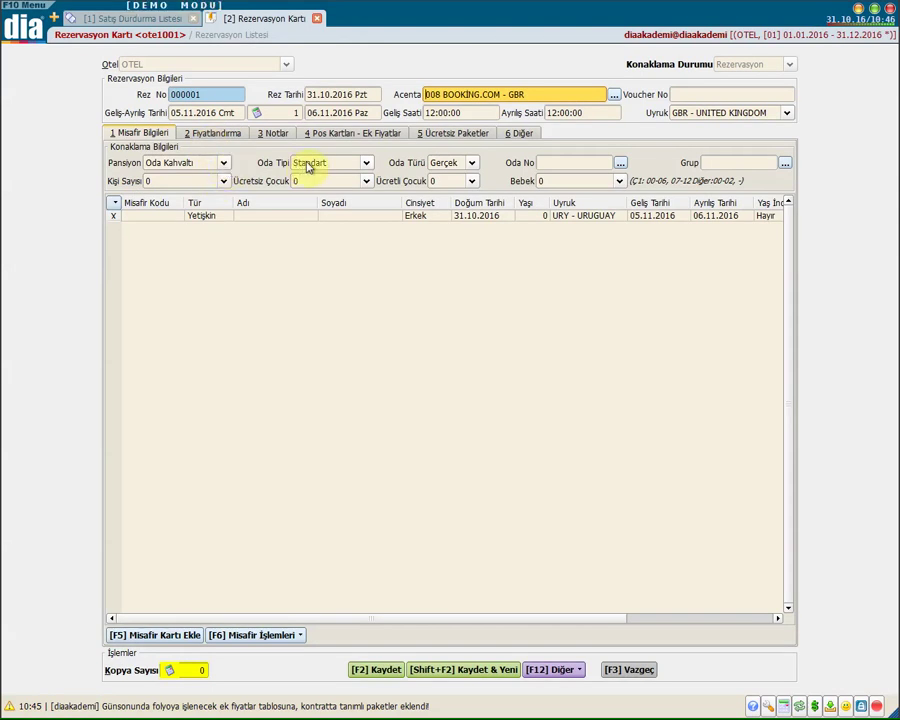
Set the reservation's room type to Standart and its number of persons to 1
left_click(314, 165)
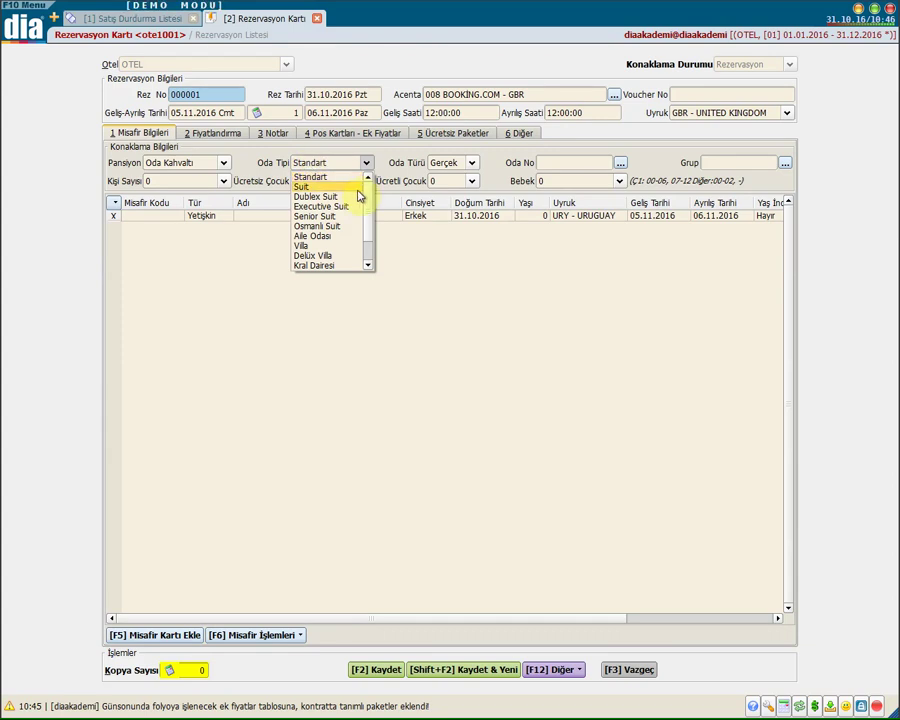
left_click(334, 178)
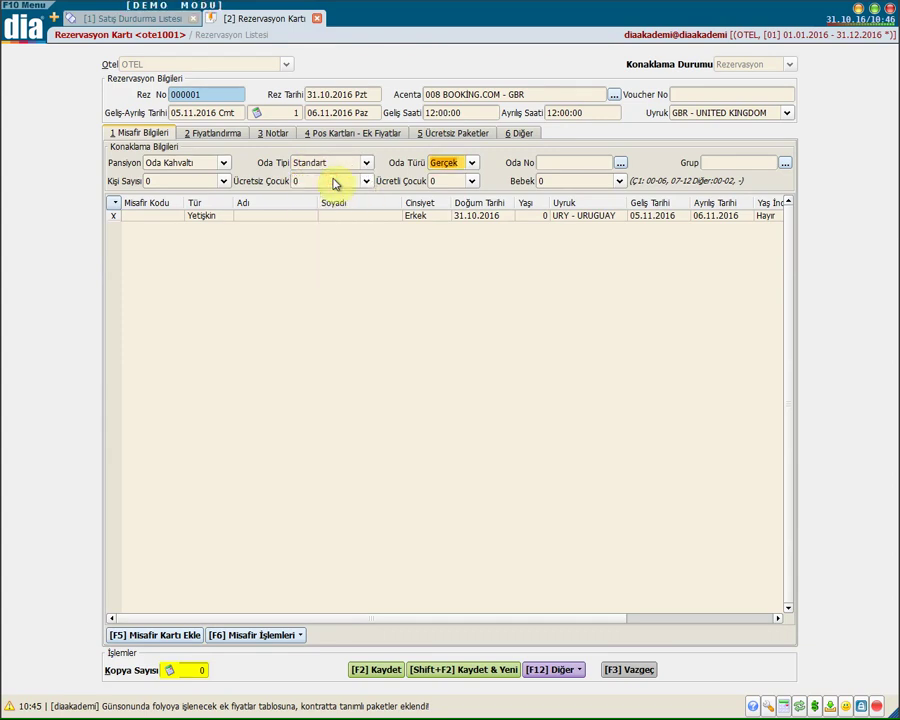
left_click(185, 181)
left_click(182, 202)
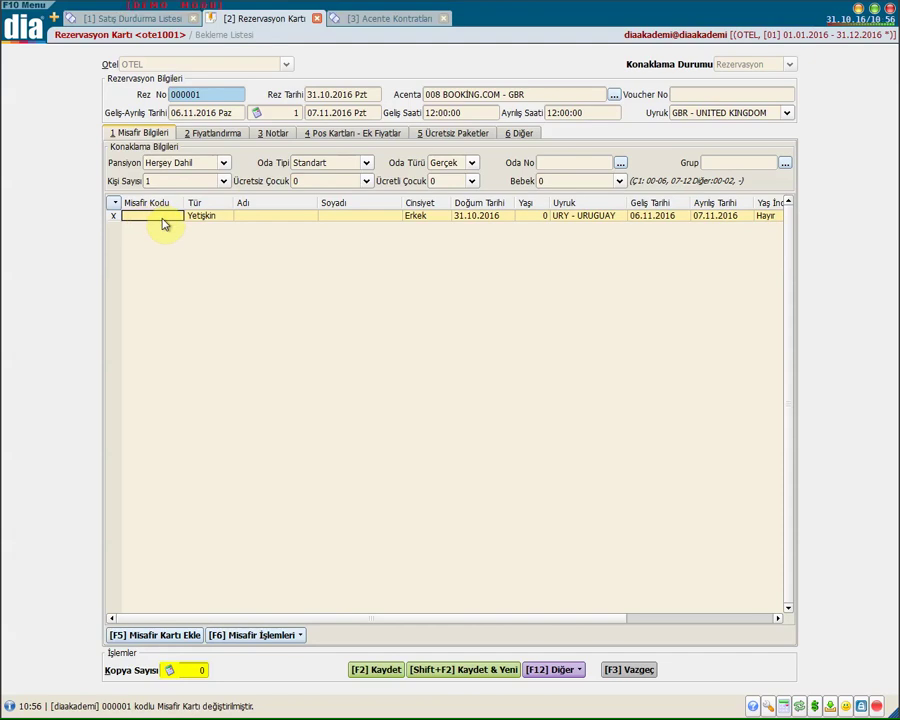
Fill the adult guest row with the existing guest from the guest list and try to save the Standart room reservation
left_click(162, 219)
left_click(176, 218)
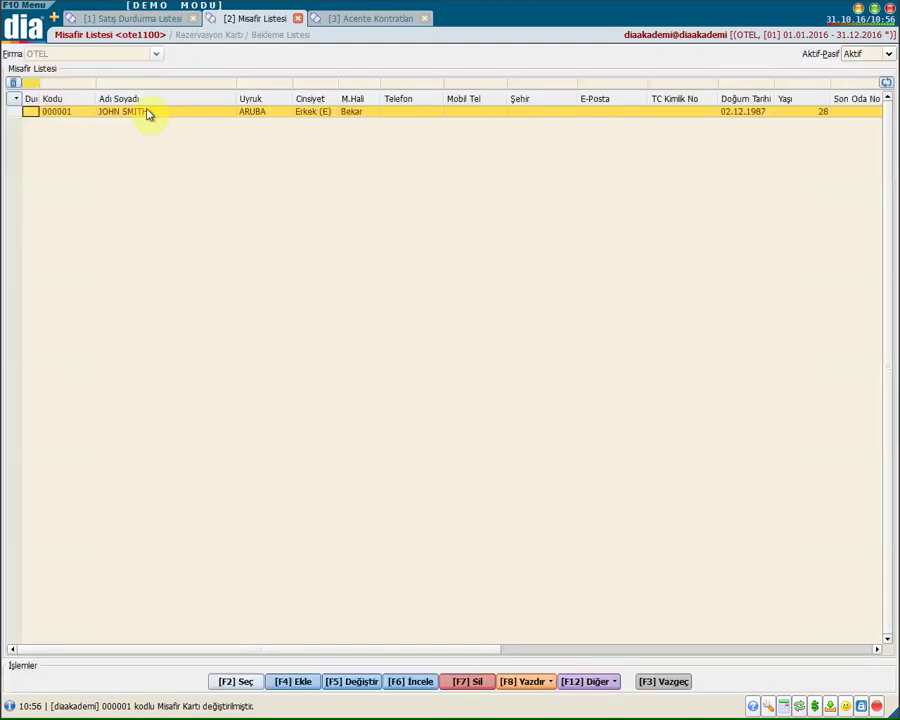
double_click(146, 112)
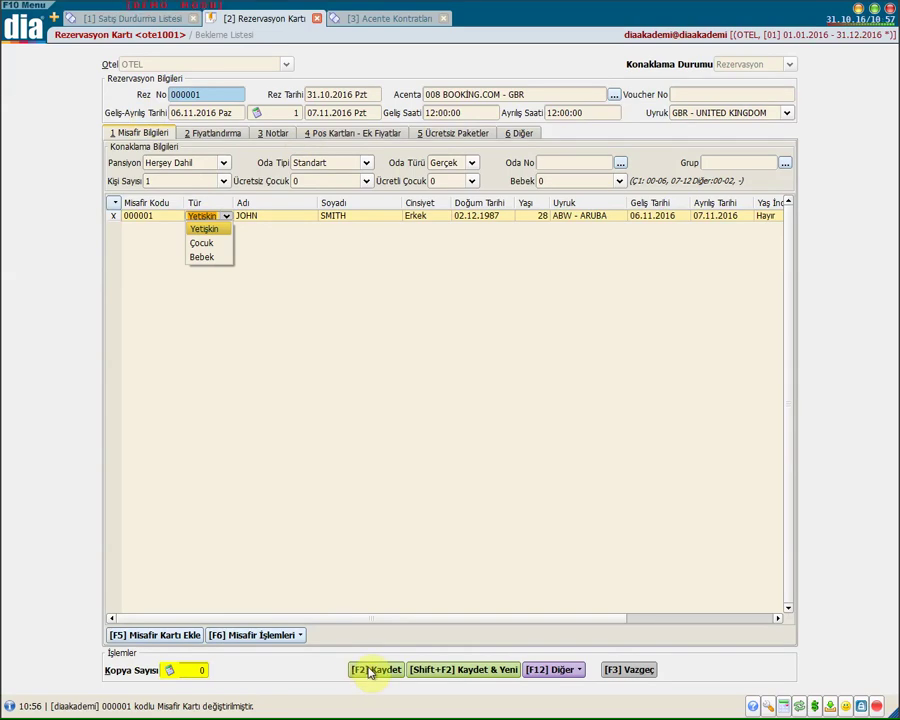
left_click(362, 669)
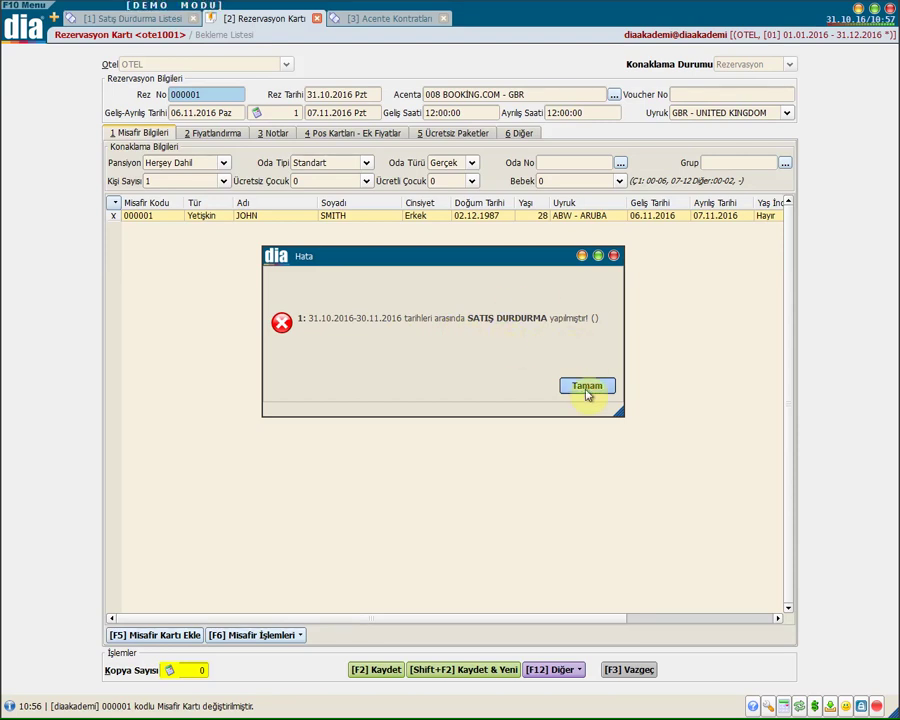
left_click(588, 390)
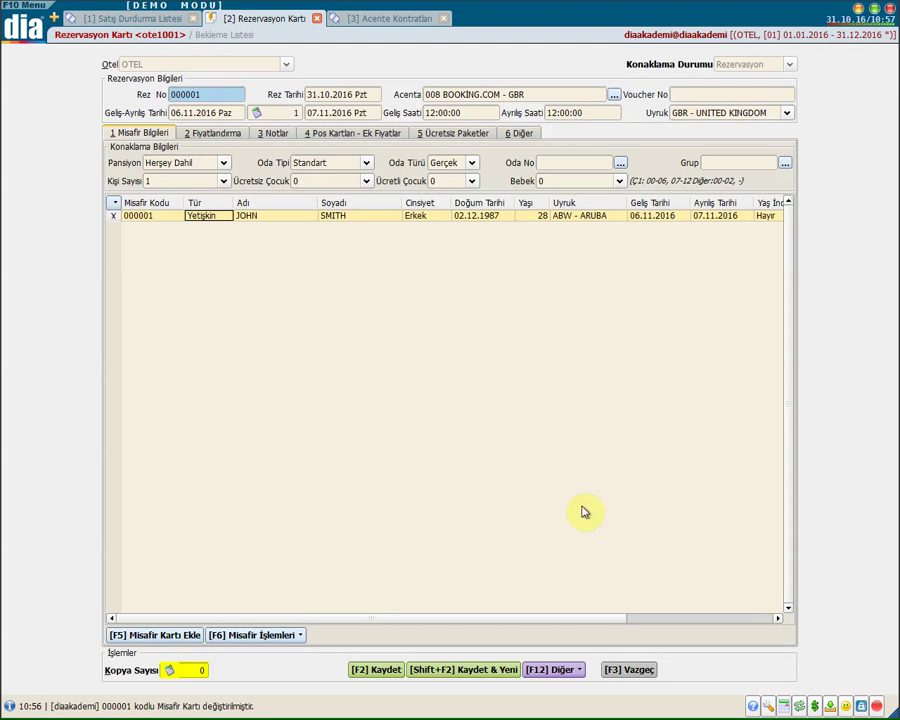
Change the reservation's room type to Aile Odası and save the reservation
left_click(314, 162)
left_click(327, 236)
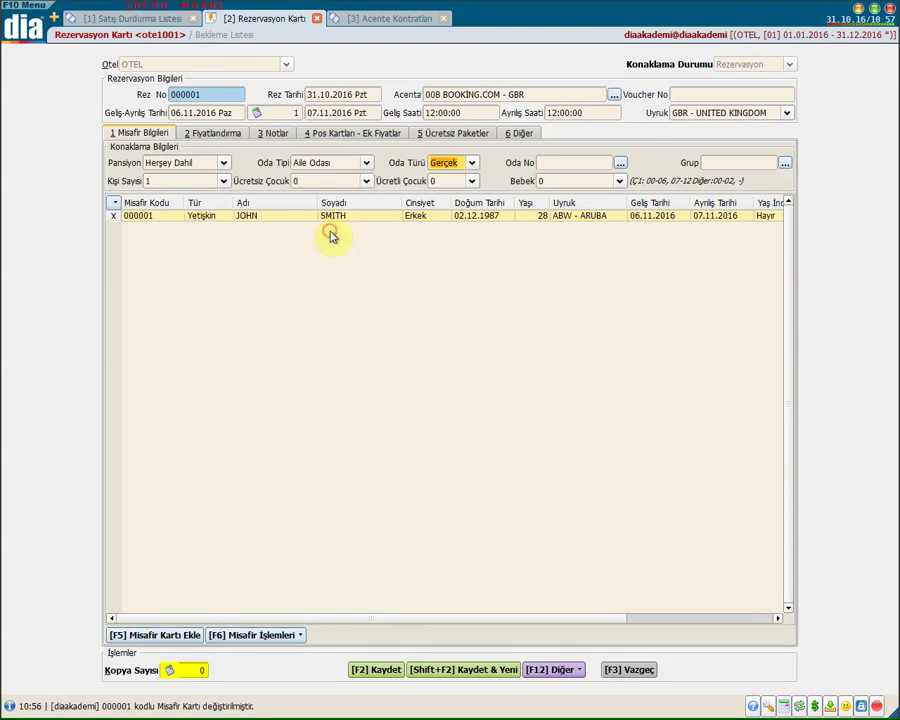
left_click(375, 671)
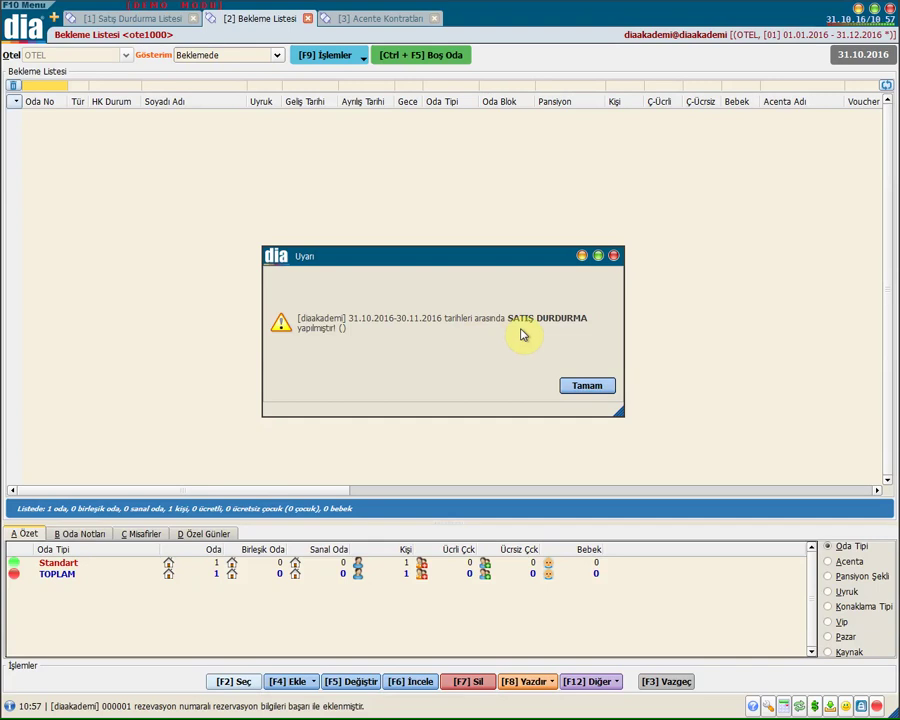
key("Return")
Switch the list display from Beklemede to Rezervasyon to check the saved reservation
left_click(245, 55)
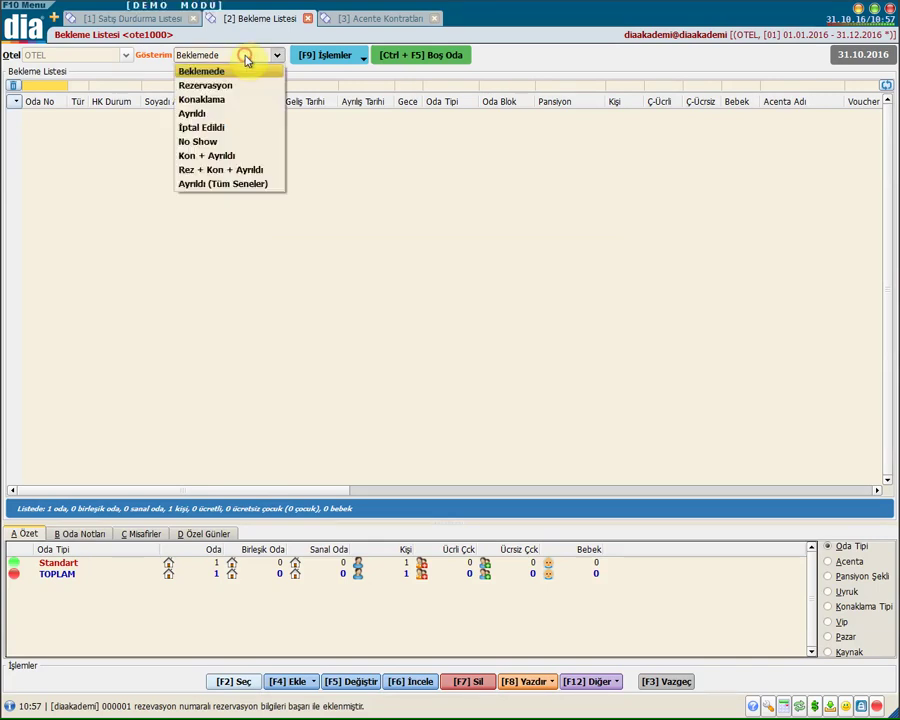
left_click(252, 88)
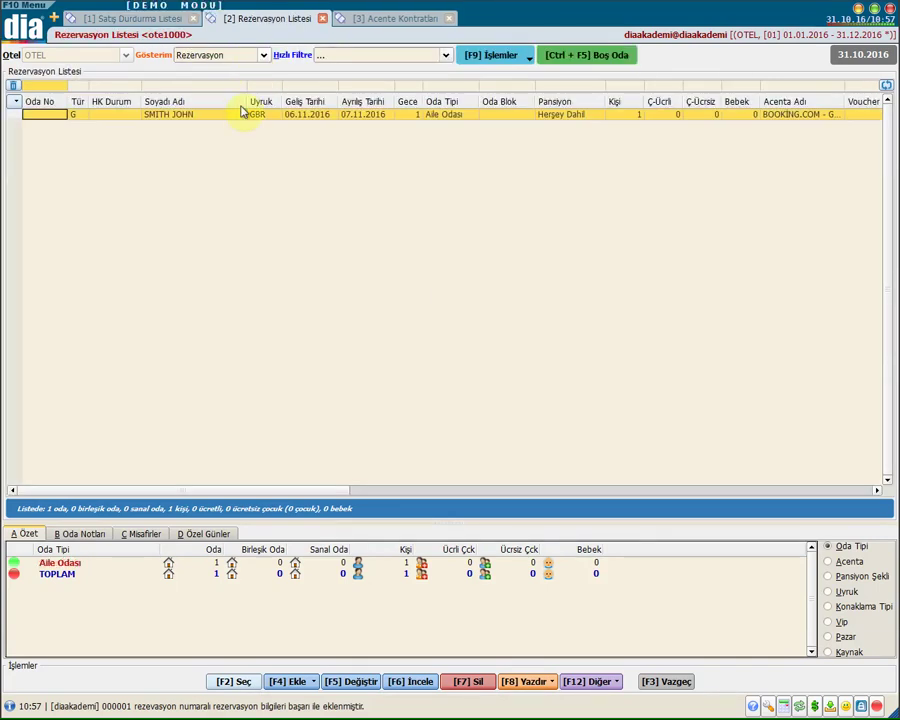